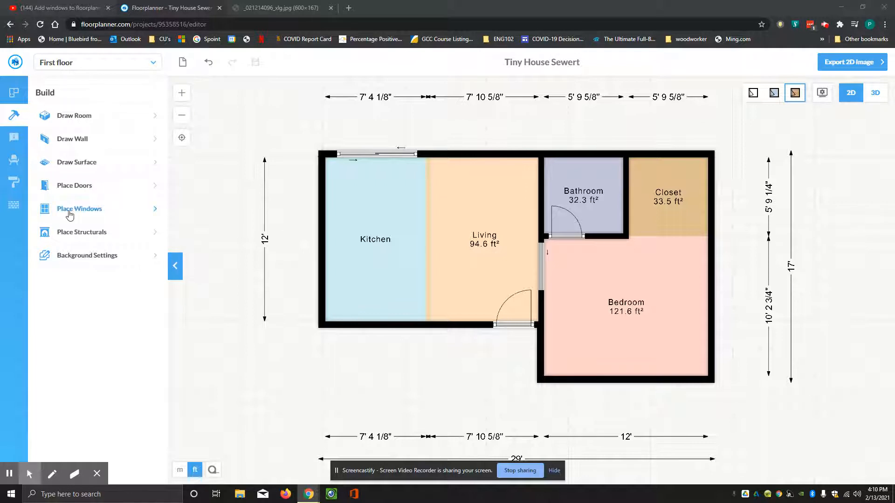
Place a double hung window on the bedroom's outer wall opposite the living room, comparing the 2D and 3D previews of the window library
{"action": "left_click", "coordinate": [75, 209]}
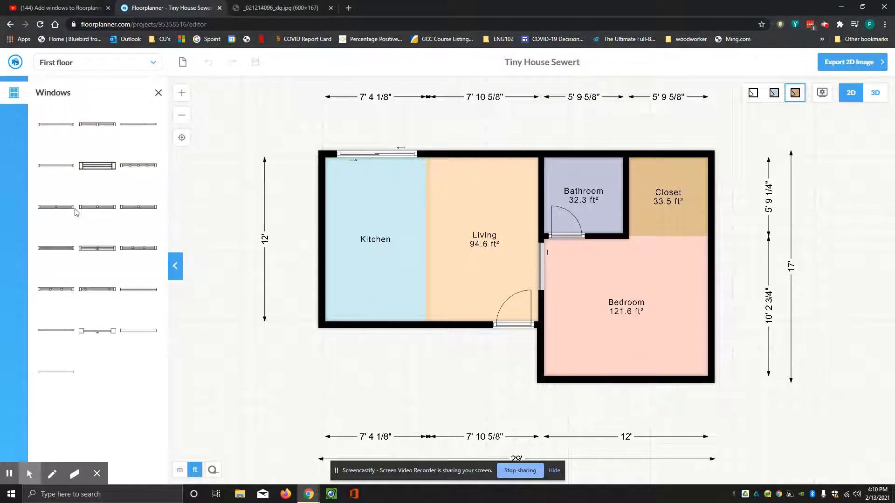
{"action": "left_click", "coordinate": [98, 474]}
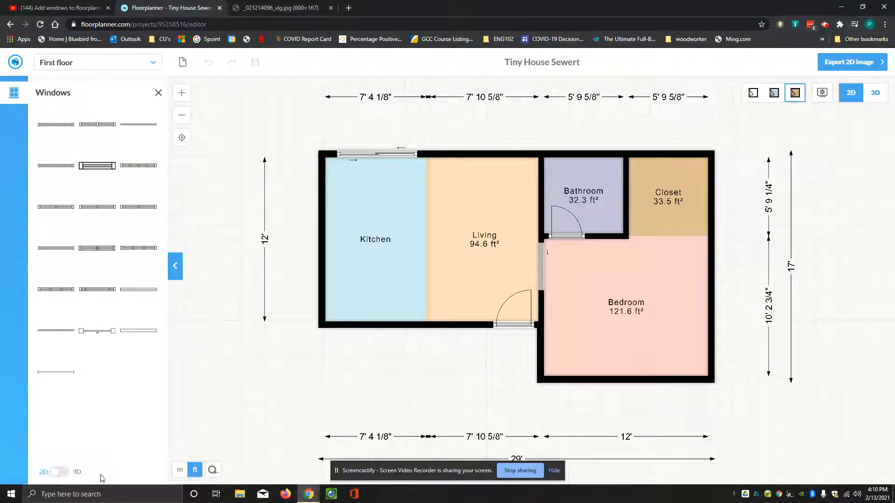
{"action": "left_click", "coordinate": [65, 474]}
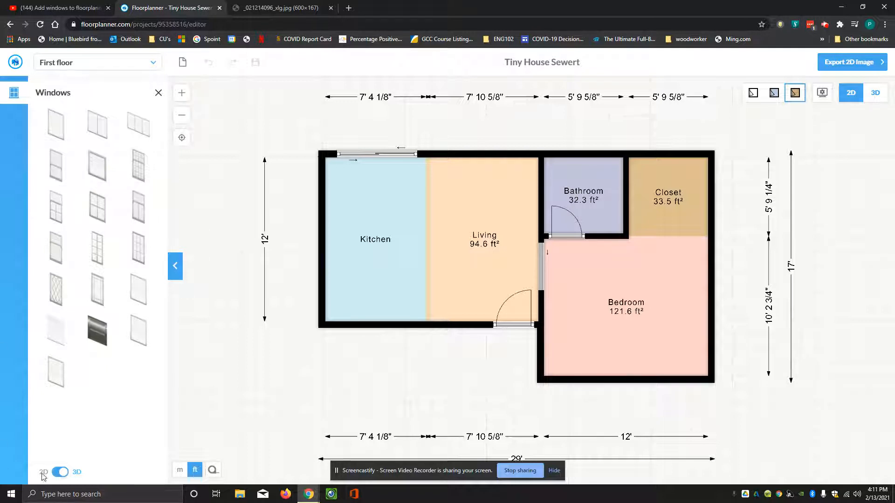
{"action": "left_click", "coordinate": [56, 475]}
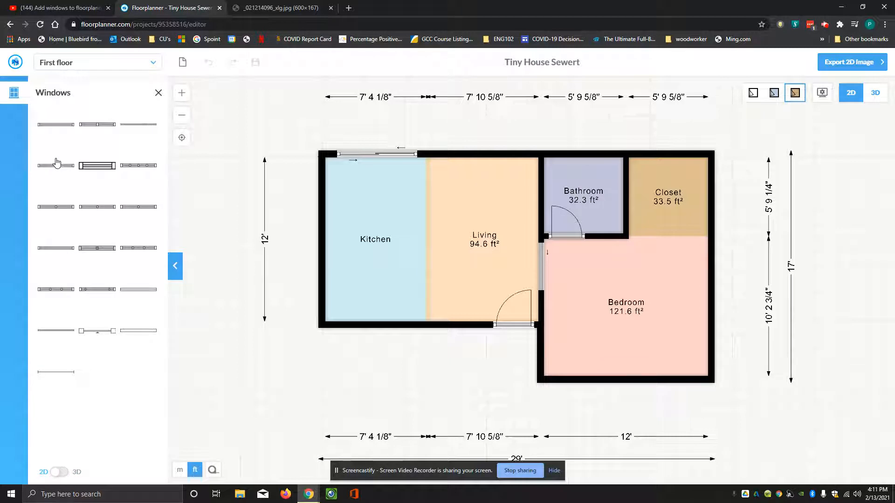
{"action": "left_click_drag", "start_coordinate": [56, 164], "coordinate": [712, 311]}
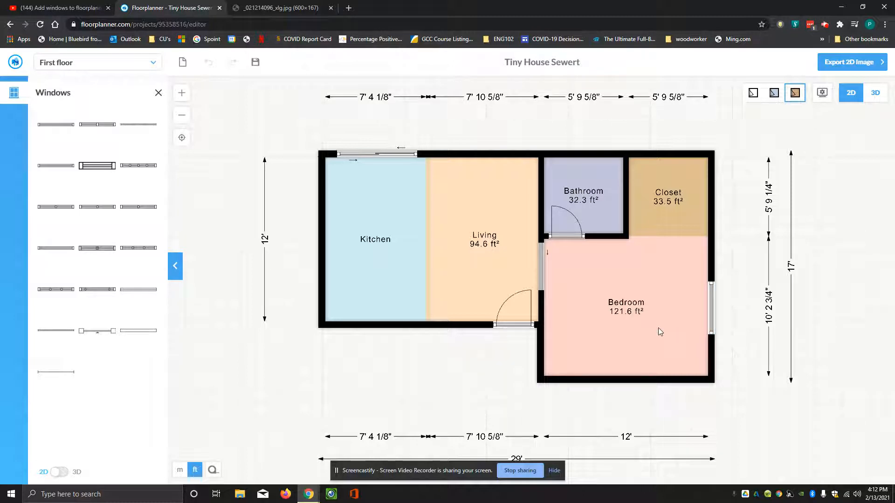
Shift the new bedroom window along its wall to about 3' 7/8" from the closet end, near the middle of the bedroom wall
{"action": "left_click", "coordinate": [712, 315]}
{"action": "left_click_drag", "start_coordinate": [712, 315], "coordinate": [710, 311]}
{"action": "left_click", "coordinate": [711, 313]}
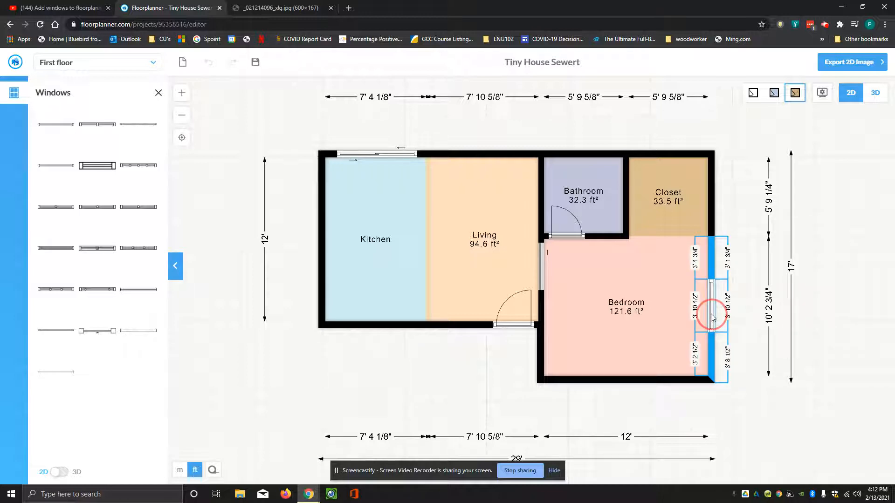
{"action": "left_click_drag", "start_coordinate": [712, 318], "coordinate": [713, 316]}
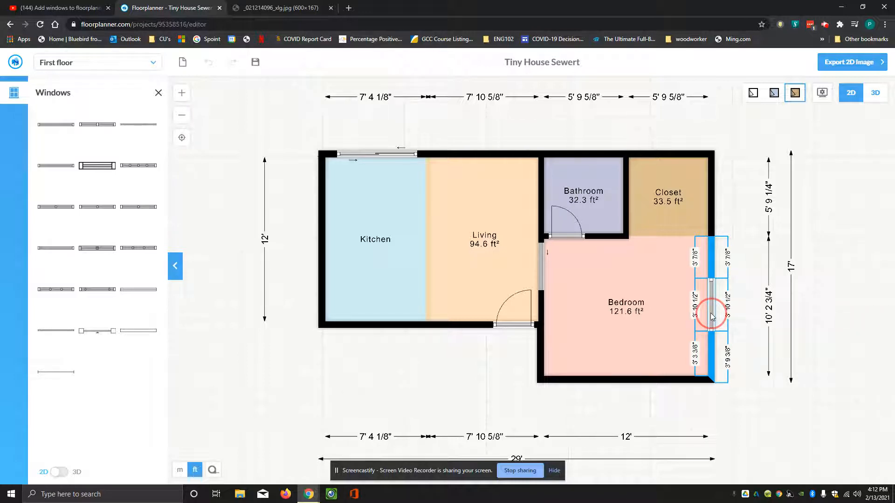
{"action": "left_click_drag", "start_coordinate": [712, 316], "coordinate": [710, 313]}
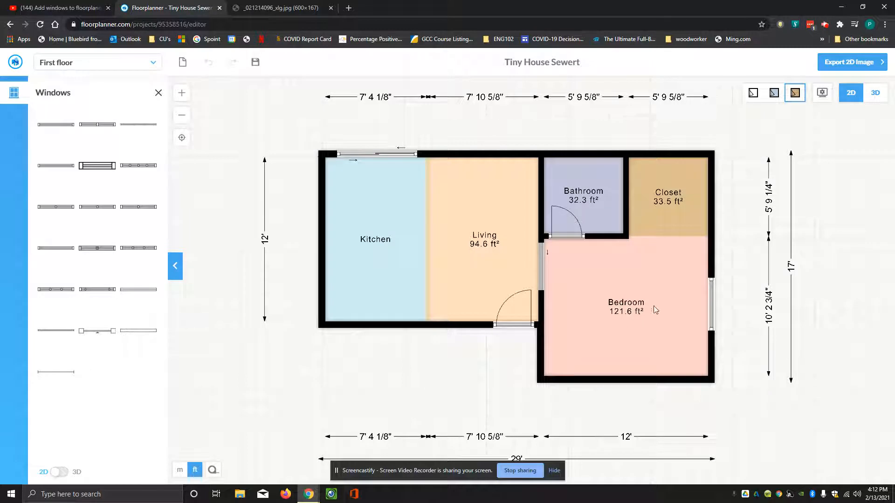
Review the bedroom window's dimensions, height above the floor and frame color settings
{"action": "left_click", "coordinate": [712, 317]}
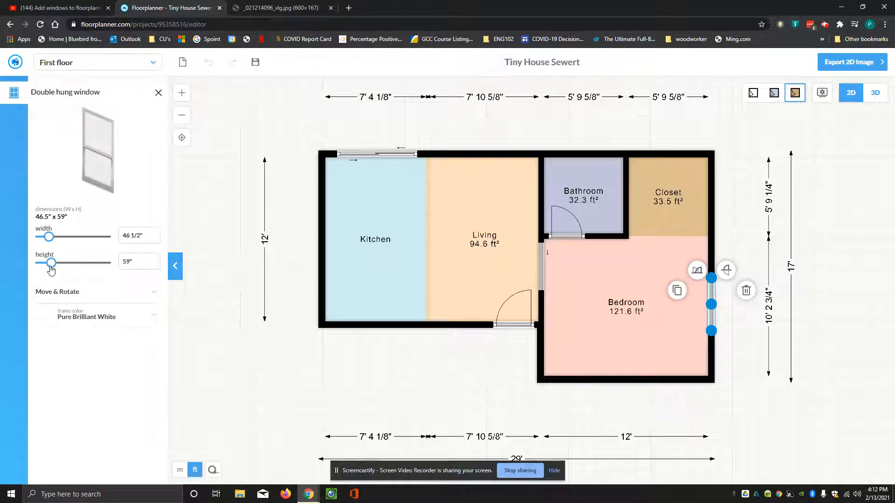
{"action": "left_click", "coordinate": [59, 291]}
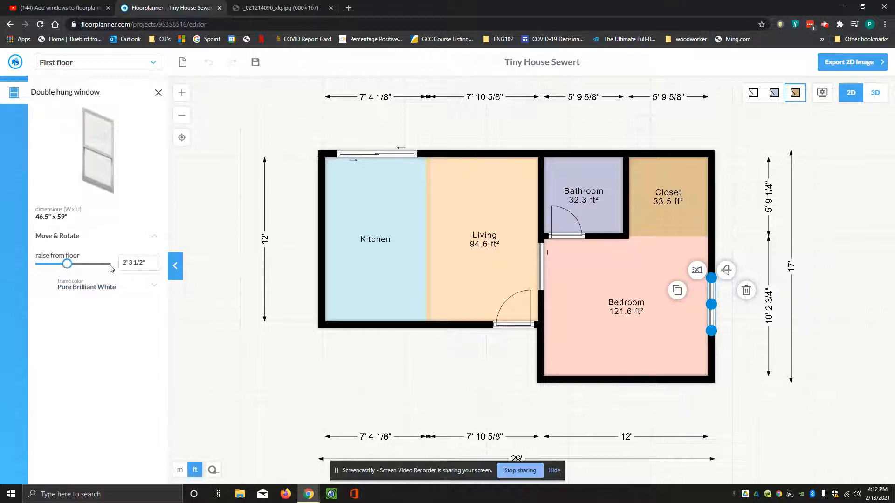
{"action": "left_click", "coordinate": [117, 324]}
{"action": "left_click", "coordinate": [158, 94]}
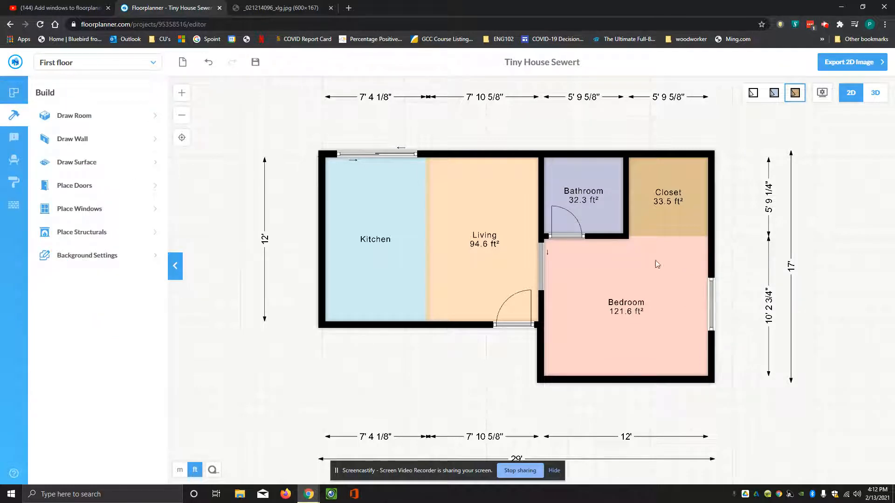
{"action": "left_click", "coordinate": [712, 311]}
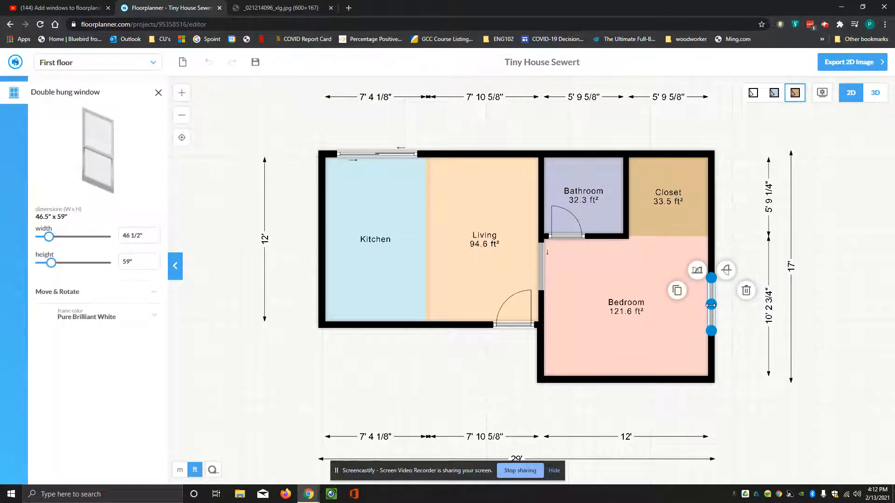
Consult the reference image of standard window heights and sill heights, and return to the floor plan
{"action": "left_click", "coordinate": [260, 8]}
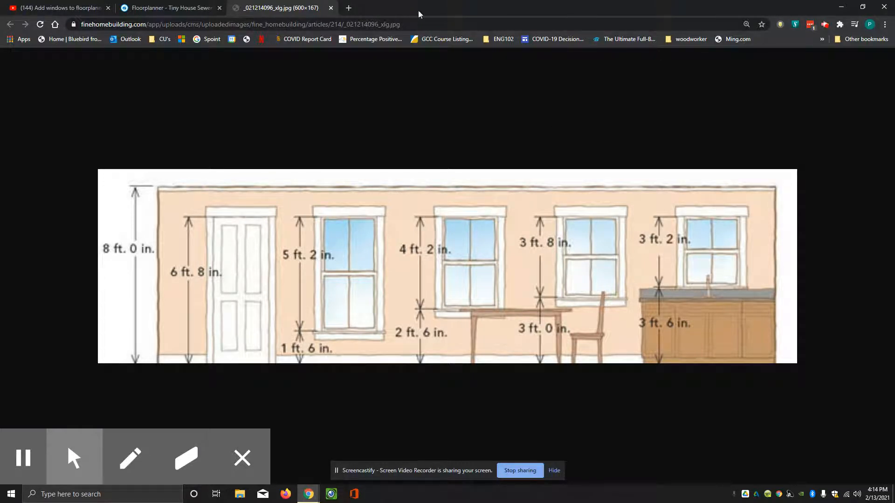
{"action": "left_click", "coordinate": [184, 9]}
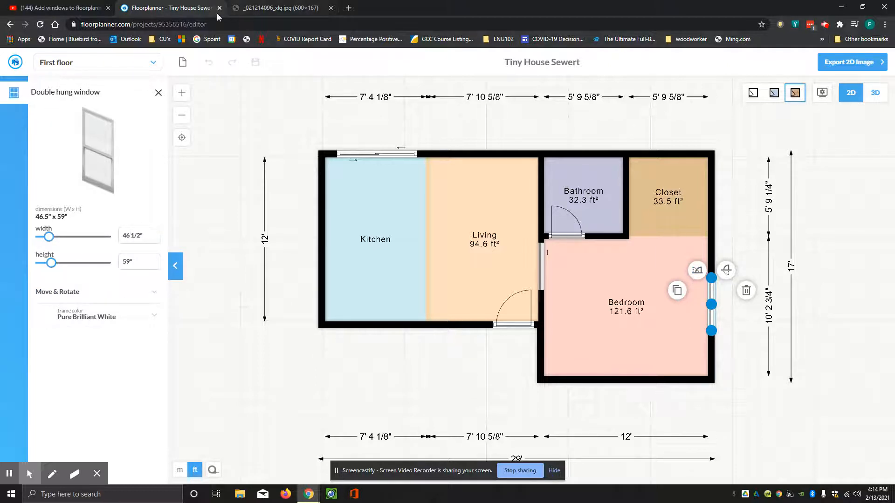
{"action": "left_click", "coordinate": [271, 7]}
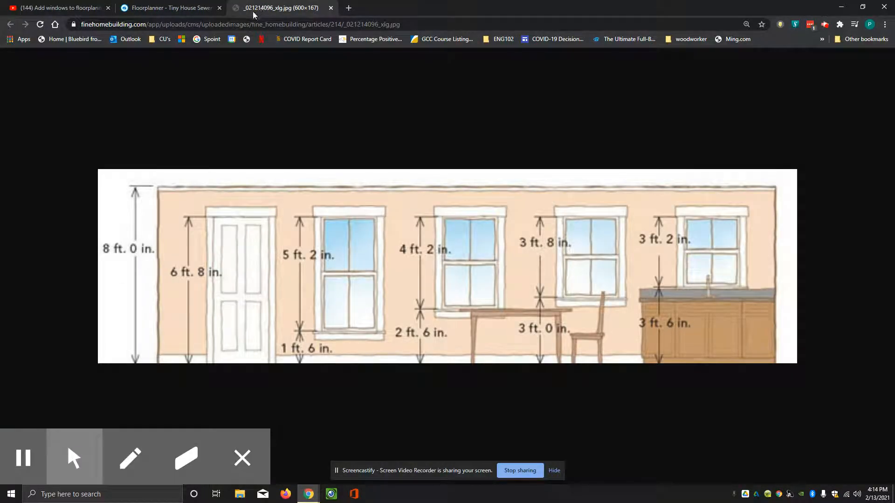
{"action": "left_click", "coordinate": [196, 8]}
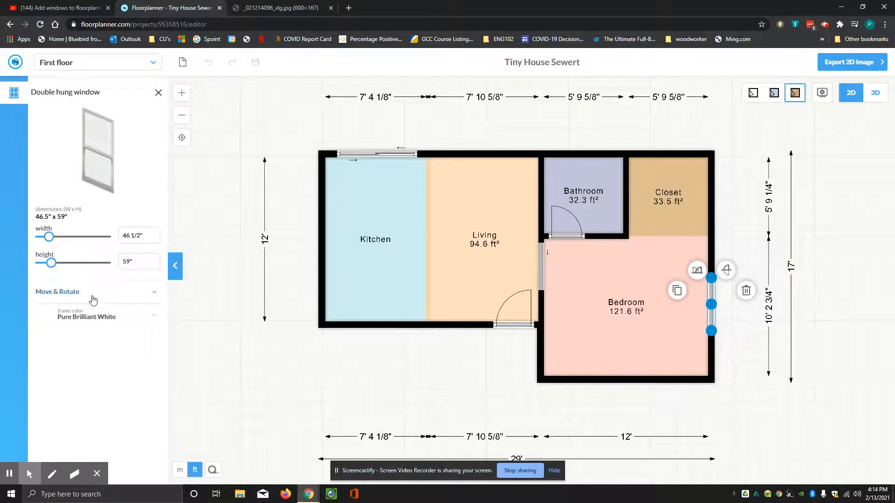
Try to set the bedroom window's height to 3'8 and check it in the 3D view
{"action": "left_click", "coordinate": [137, 262]}
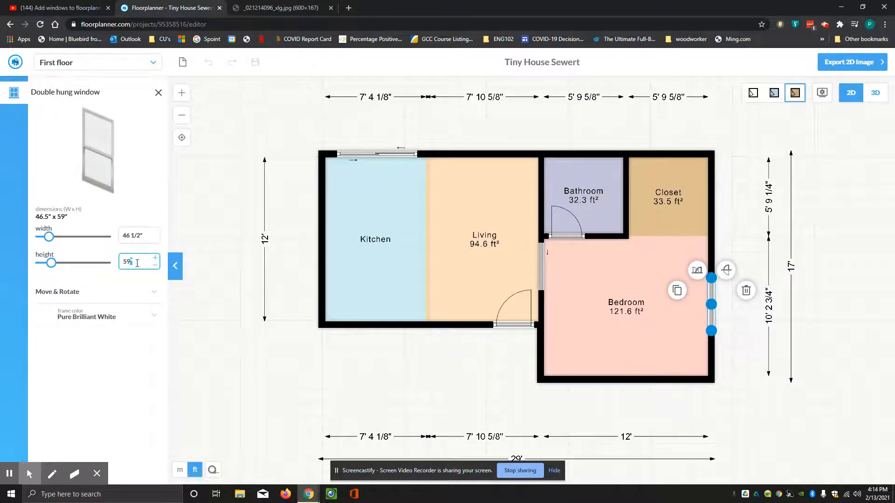
{"action": "left_click_drag", "start_coordinate": [133, 262], "coordinate": [115, 266]}
{"action": "type", "text": "3'8"}
{"action": "left_click", "coordinate": [206, 321]}
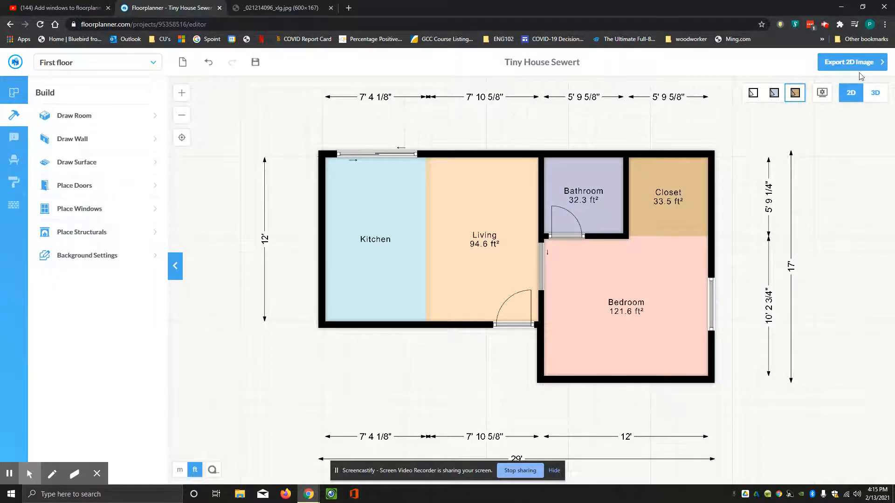
{"action": "left_click", "coordinate": [874, 93]}
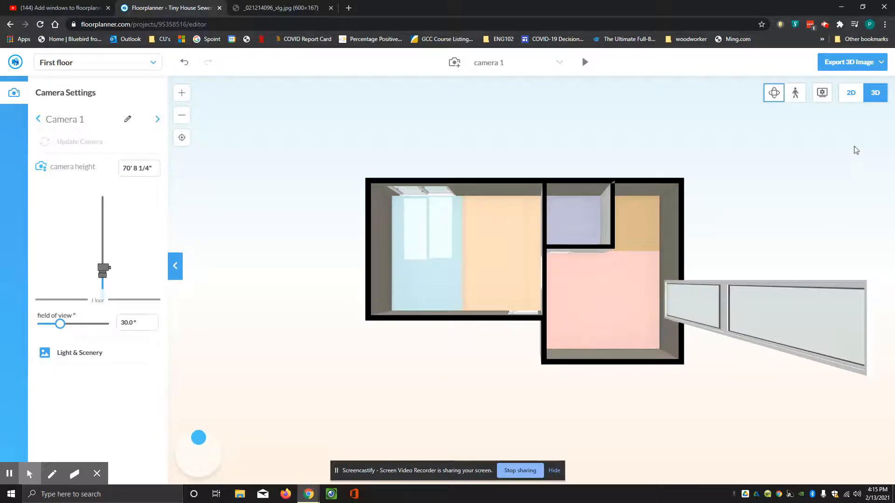
{"action": "left_click", "coordinate": [849, 95]}
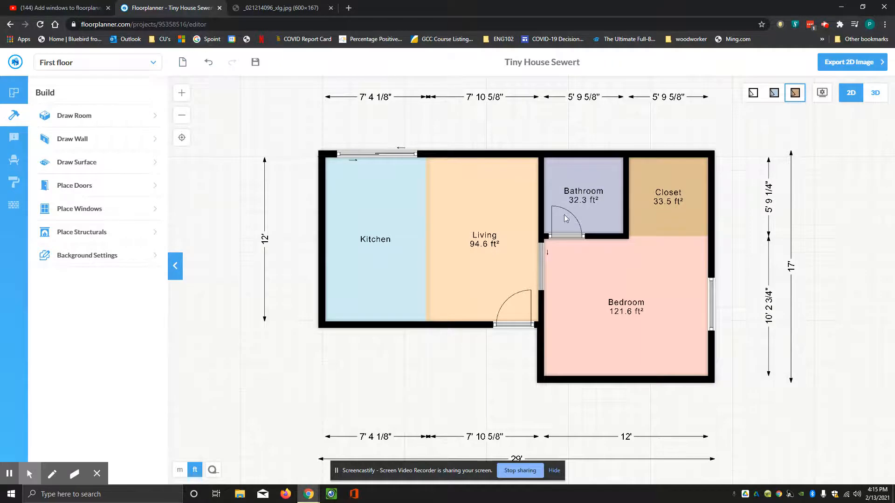
Inspect the bedroom window's dimensions, save the plan and undo the last window height change
{"action": "left_click", "coordinate": [712, 317]}
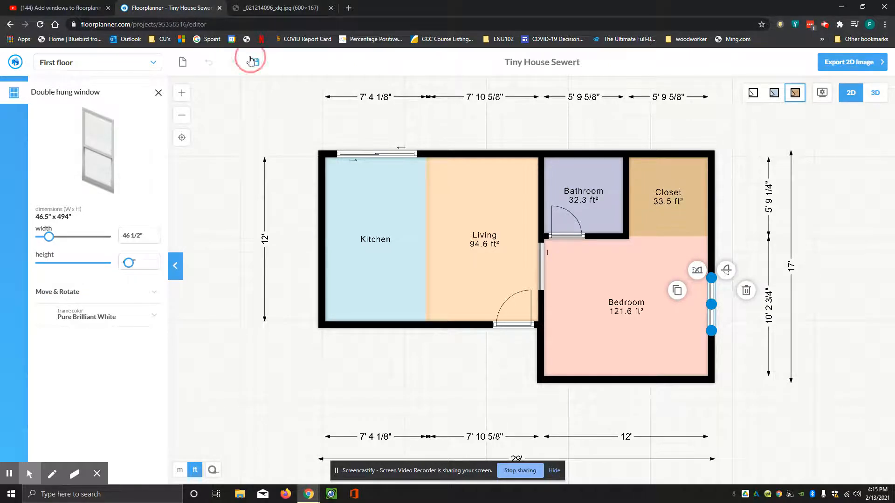
{"action": "left_click", "coordinate": [255, 62]}
{"action": "left_click", "coordinate": [158, 92]}
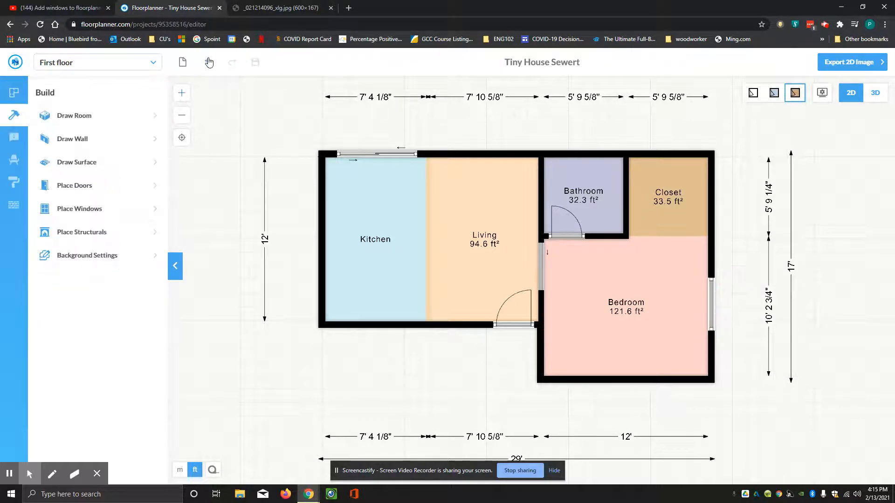
{"action": "left_click", "coordinate": [210, 62]}
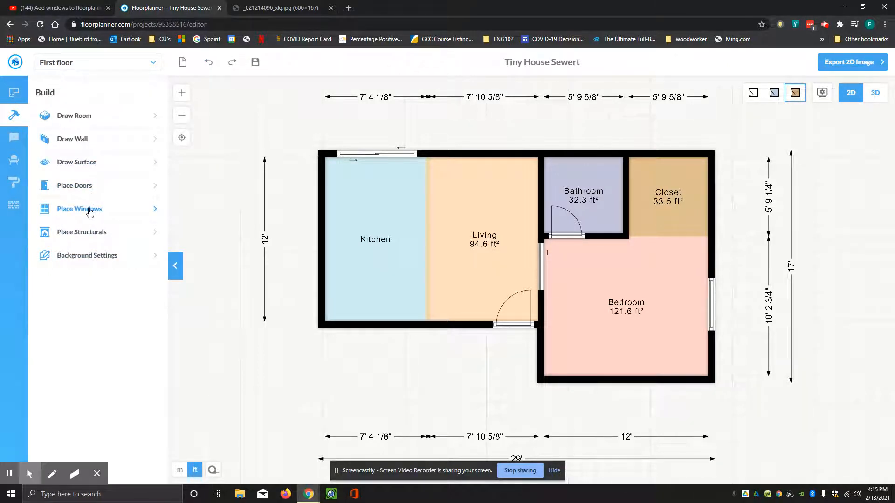
Set the bedroom window's height to 44 inches, checking the window height in the reference image
{"action": "left_click", "coordinate": [711, 304]}
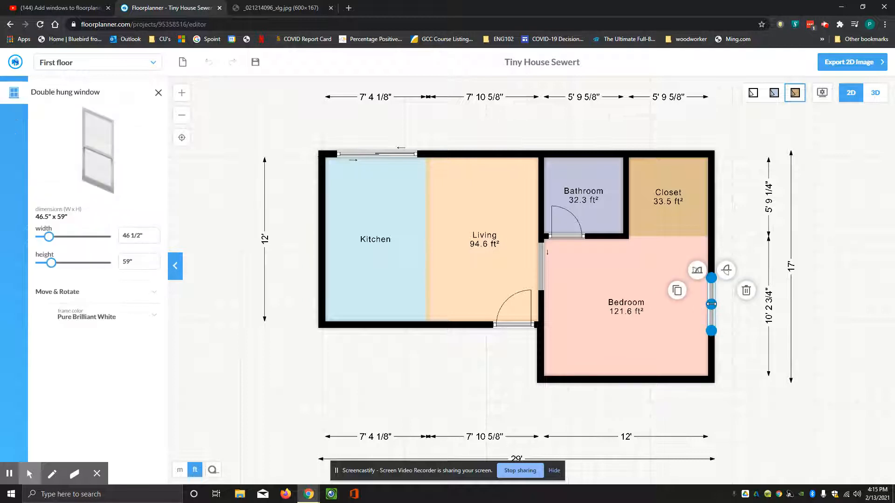
{"action": "left_click", "coordinate": [125, 262]}
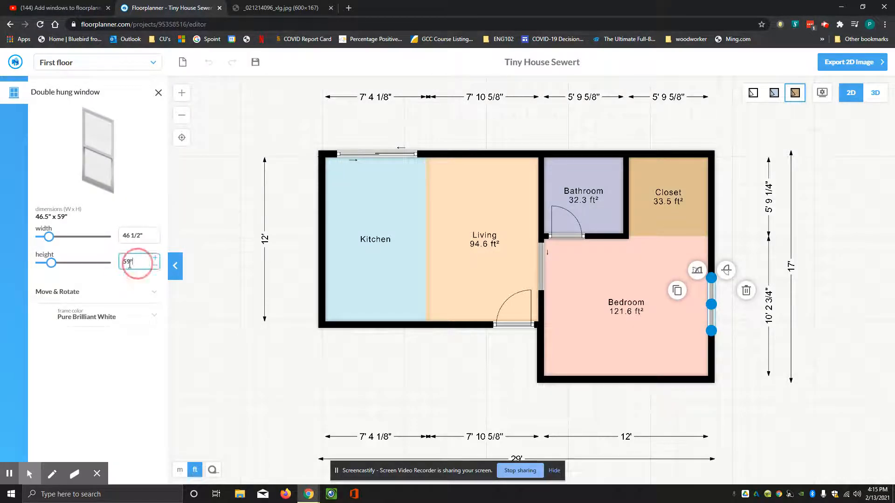
{"action": "left_click", "coordinate": [265, 7]}
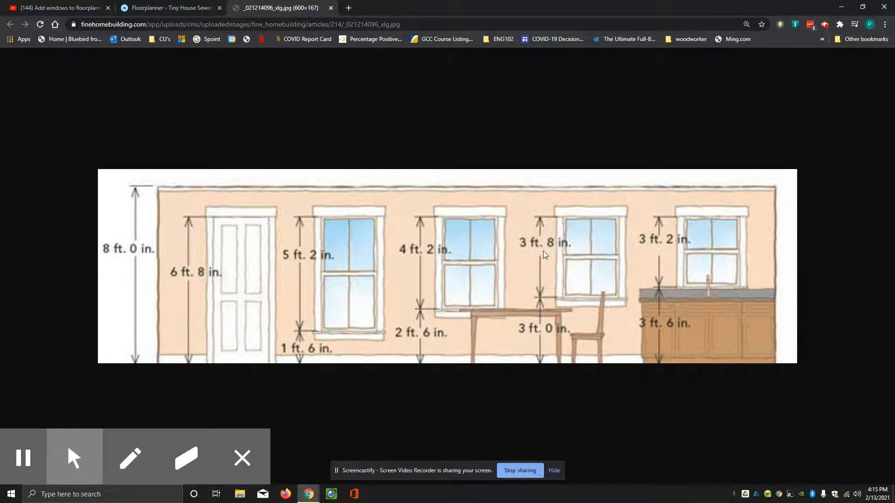
{"action": "left_click", "coordinate": [221, 14]}
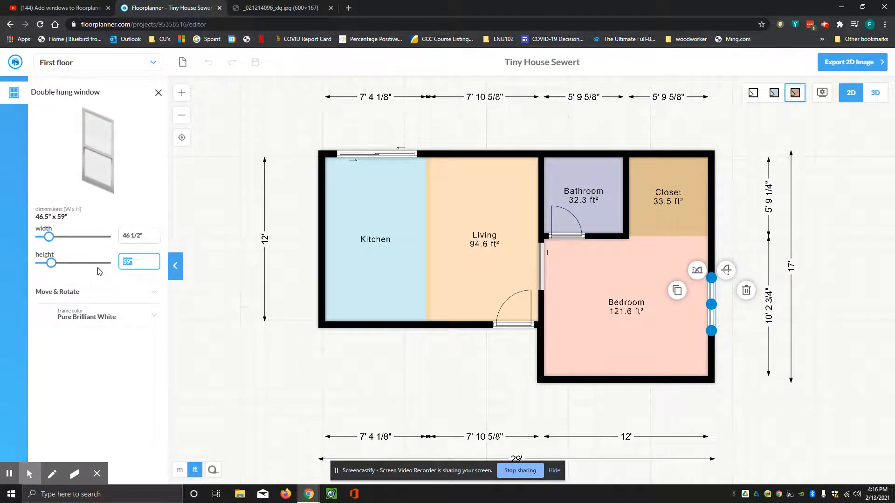
{"action": "type", "text": "44"}
{"action": "left_click", "coordinate": [241, 297]}
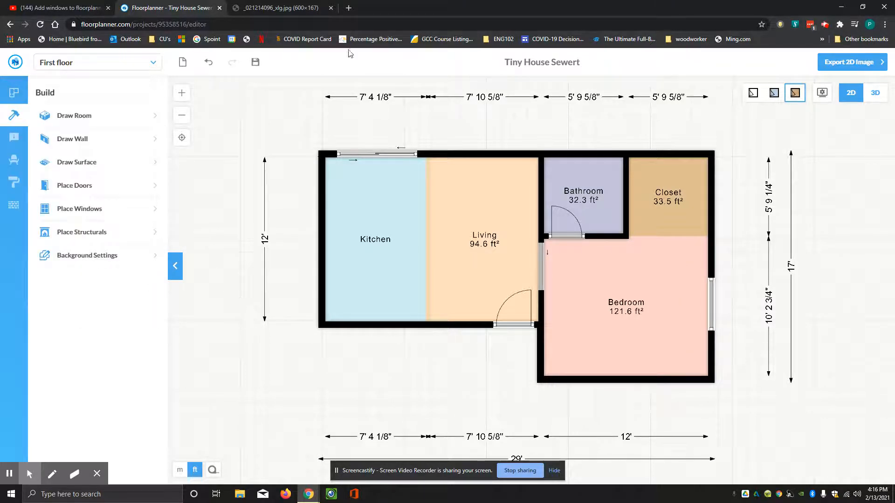
Check the sill height in the reference image, set the bedroom window's raise from floor to 36, and view the plan in 3D
{"action": "left_click", "coordinate": [304, 9]}
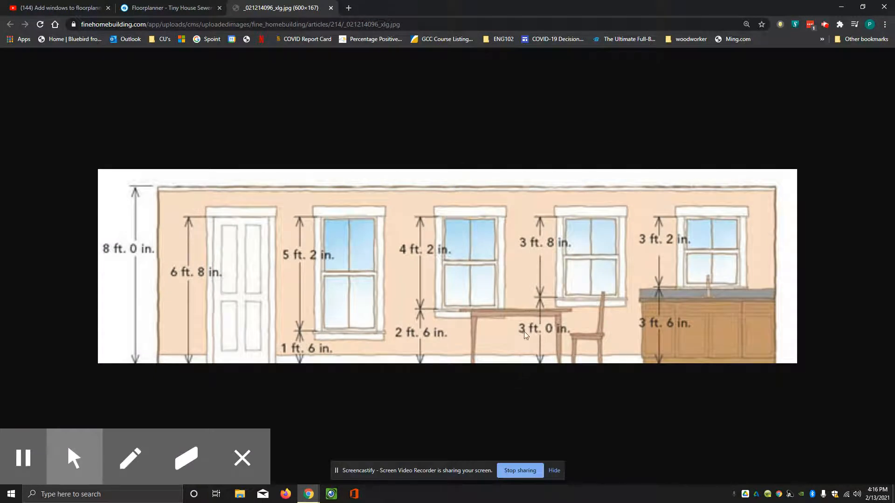
{"action": "left_click", "coordinate": [172, 8]}
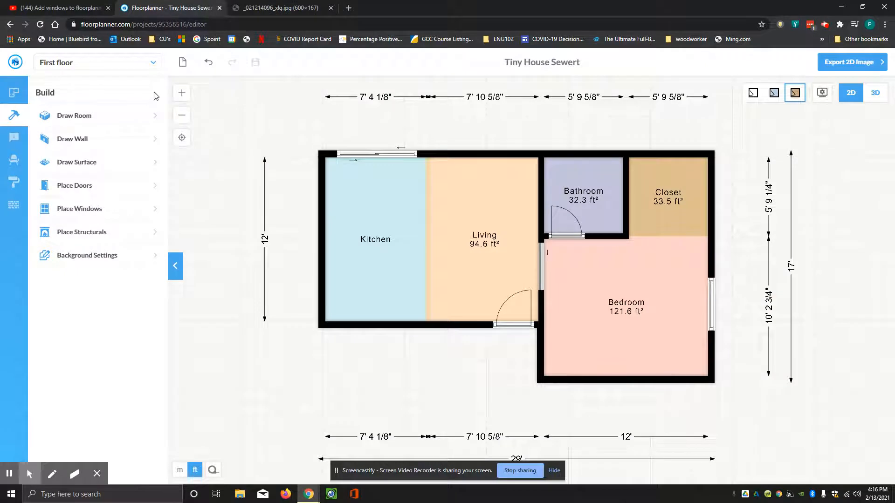
{"action": "left_click", "coordinate": [711, 301]}
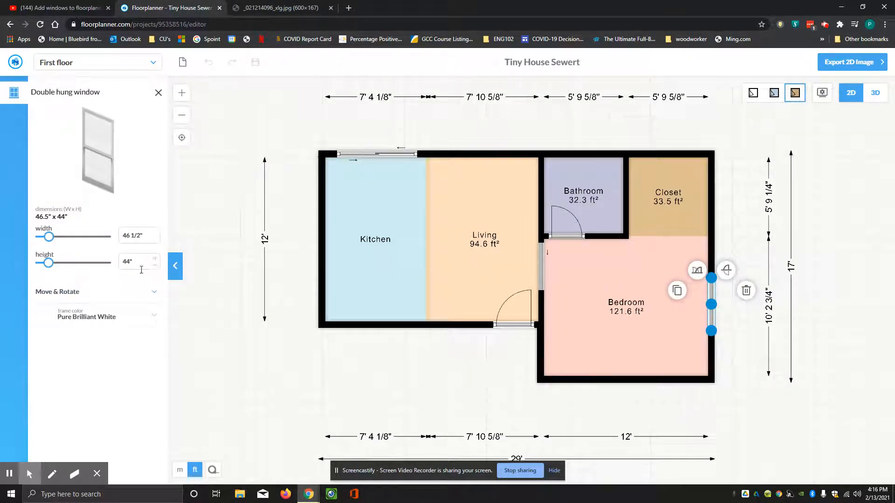
{"action": "left_click", "coordinate": [56, 297]}
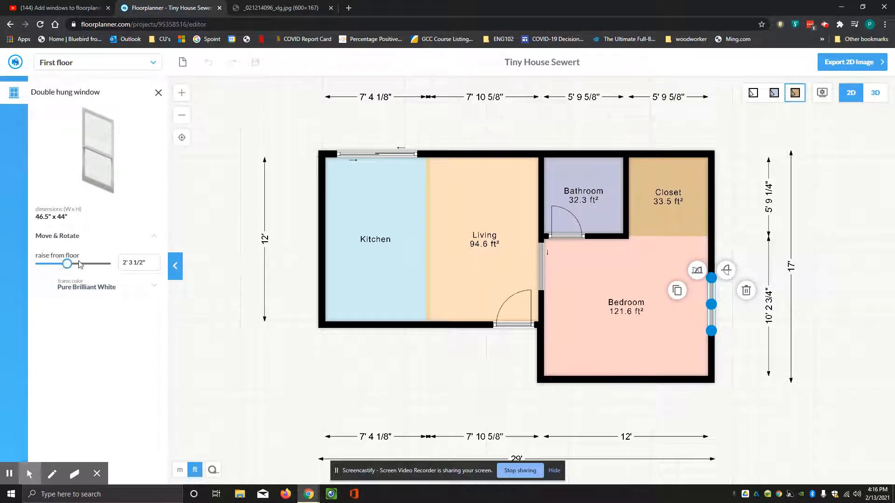
{"action": "left_click_drag", "start_coordinate": [145, 264], "coordinate": [110, 278]}
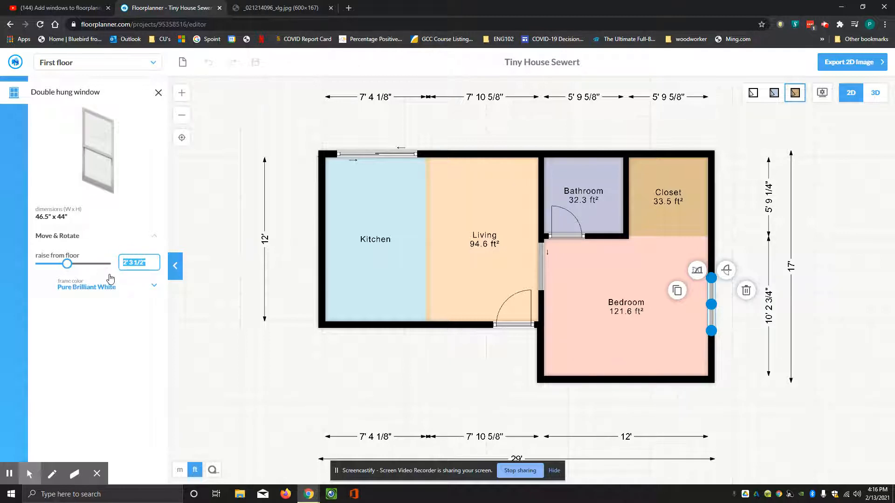
{"action": "type", "text": "36"}
{"action": "left_click", "coordinate": [215, 309]}
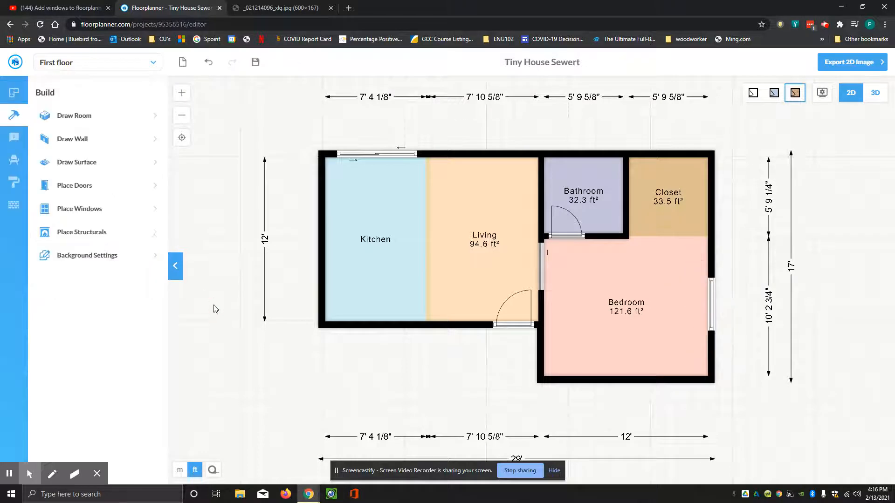
{"action": "left_click", "coordinate": [876, 93]}
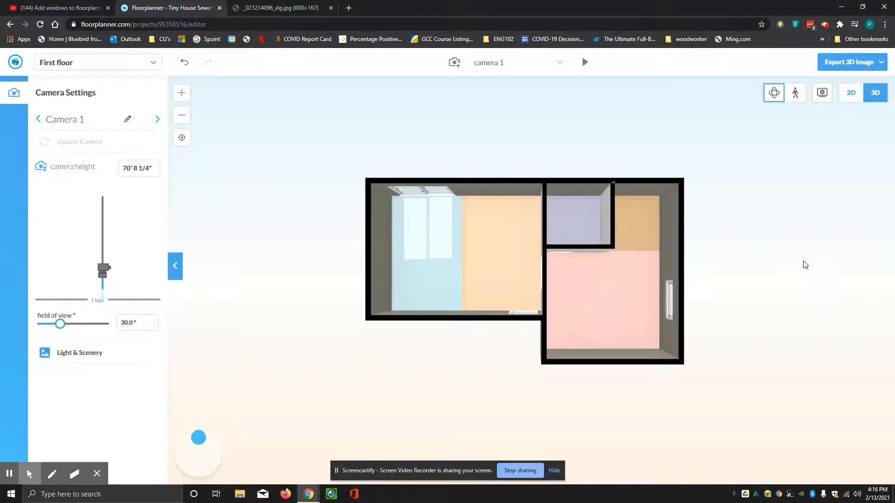
Duplicate the bedroom's double hung window, place the copy on the bedroom's lower exterior wall, and check it in 3D
{"action": "left_click_drag", "start_coordinate": [805, 261], "coordinate": [831, 203]}
{"action": "left_click", "coordinate": [851, 93]}
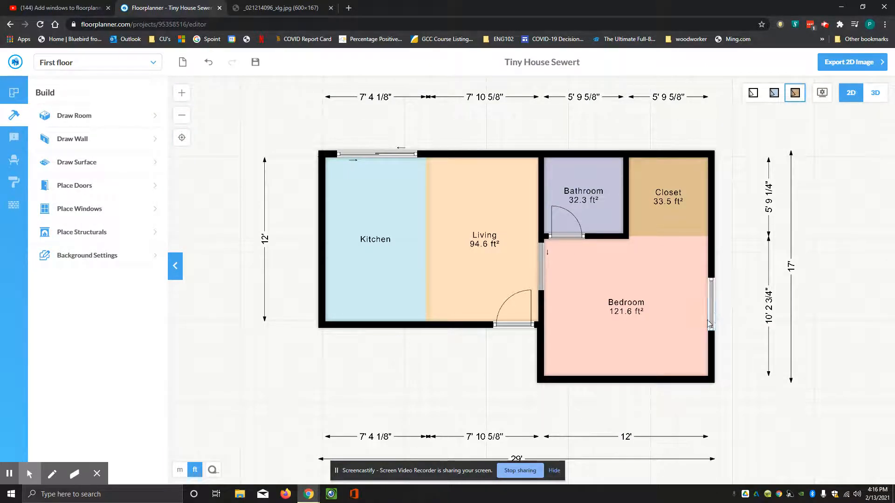
{"action": "left_click", "coordinate": [632, 381]}
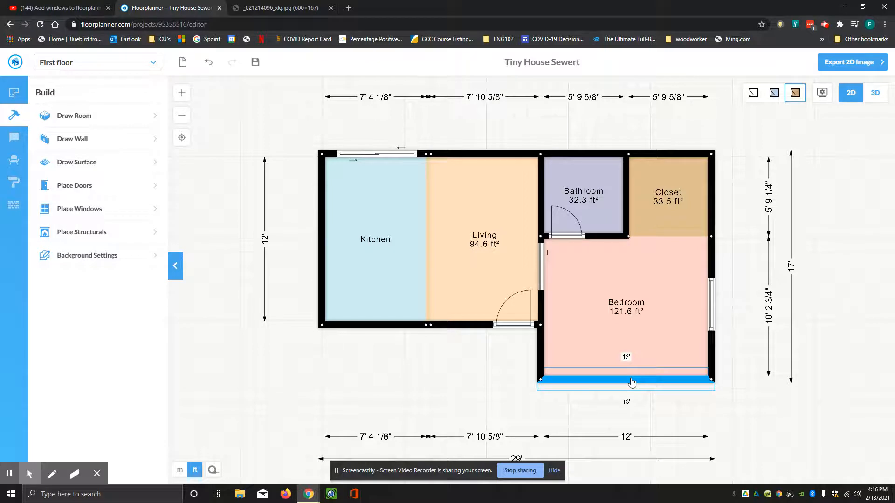
{"action": "left_click", "coordinate": [711, 305]}
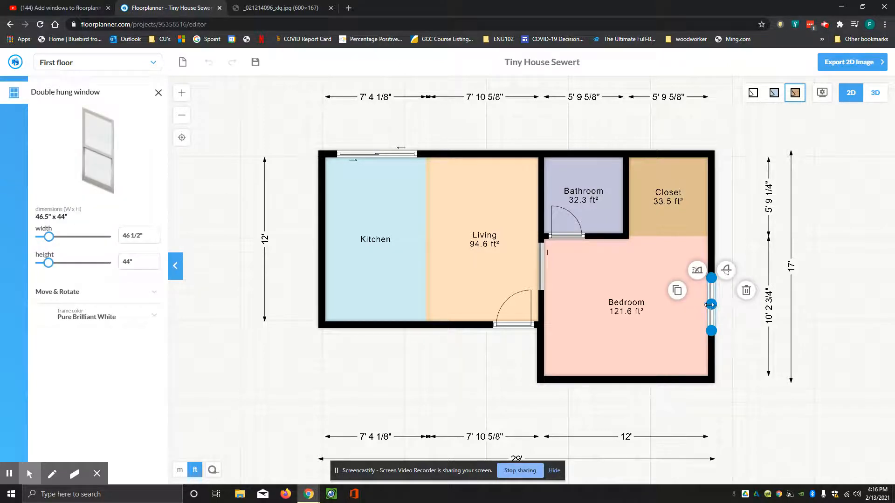
{"action": "left_click", "coordinate": [678, 292]}
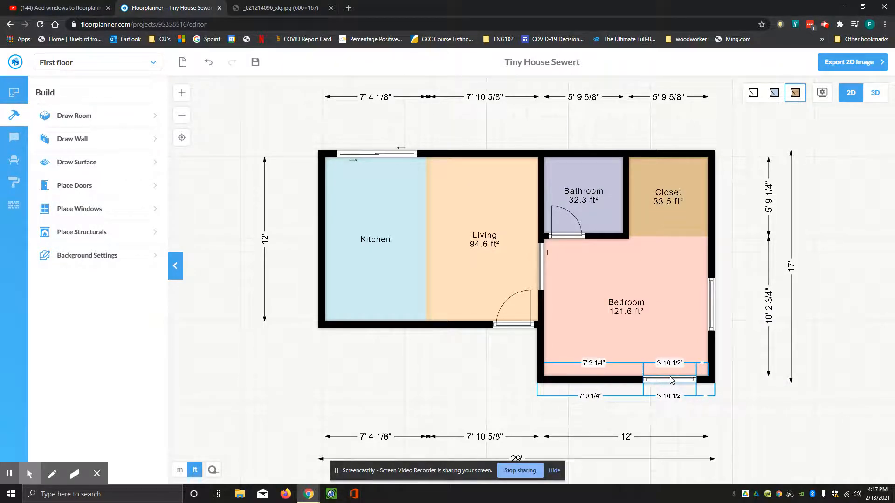
{"action": "left_click", "coordinate": [672, 380]}
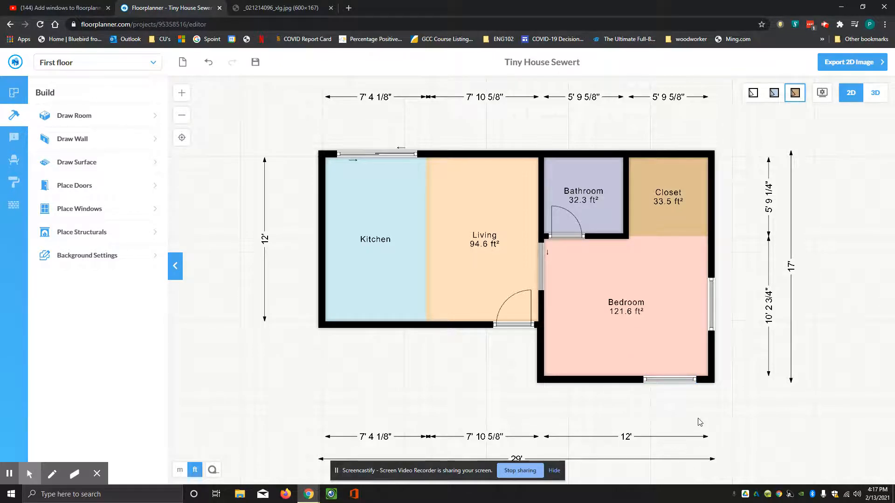
{"action": "left_click", "coordinate": [871, 96]}
{"action": "left_click_drag", "start_coordinate": [694, 285], "coordinate": [651, 306]}
{"action": "left_click", "coordinate": [851, 93]}
Place a three-pane window on the living room's upper exterior wall, beside the kitchen's sliding door
{"action": "left_click", "coordinate": [596, 240]}
{"action": "left_click", "coordinate": [95, 217]}
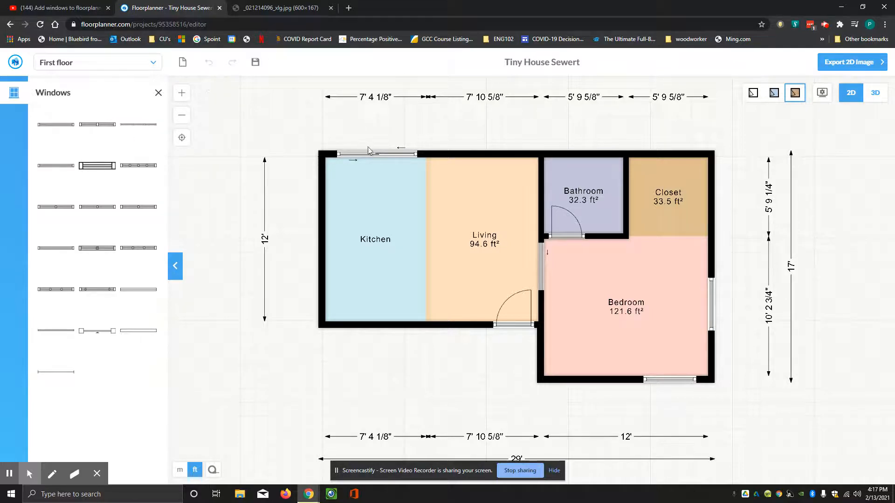
{"action": "left_click", "coordinate": [479, 154]}
{"action": "left_click_drag", "start_coordinate": [138, 127], "coordinate": [486, 164]}
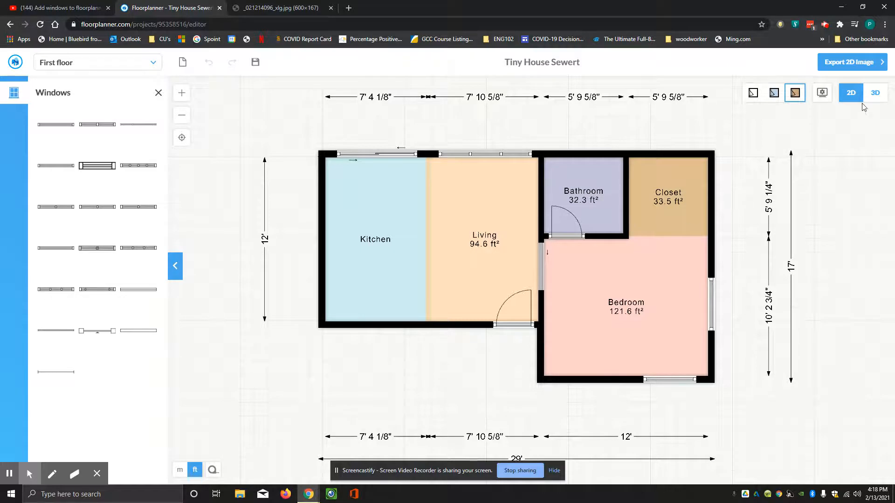
Turn on cutaway walls in the 3D view and inspect the living room's three-pane window from inside
{"action": "left_click", "coordinate": [875, 93]}
{"action": "left_click_drag", "start_coordinate": [473, 262], "coordinate": [472, 196]}
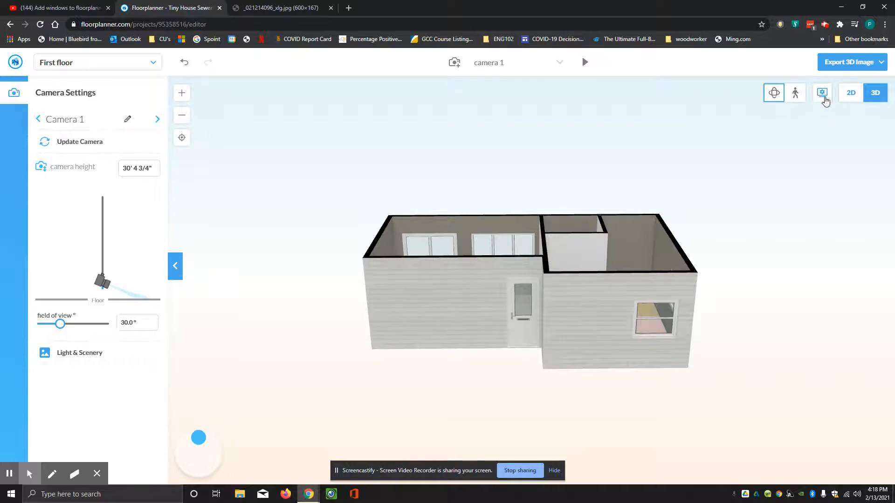
{"action": "left_click", "coordinate": [822, 95]}
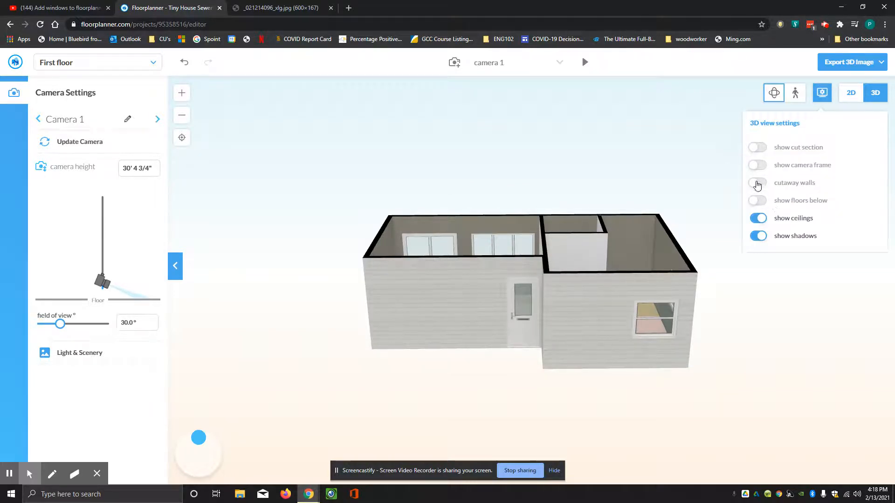
{"action": "left_click", "coordinate": [757, 182]}
{"action": "left_click_drag", "start_coordinate": [522, 313], "coordinate": [541, 267]}
{"action": "scroll", "coordinate": [477, 285], "scroll_direction": "up", "scroll_amount": 5}
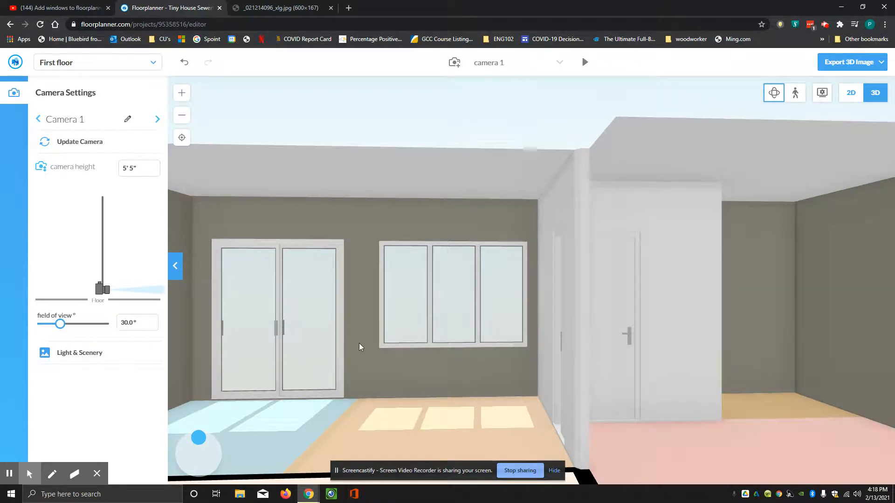
{"action": "left_click", "coordinate": [823, 94]}
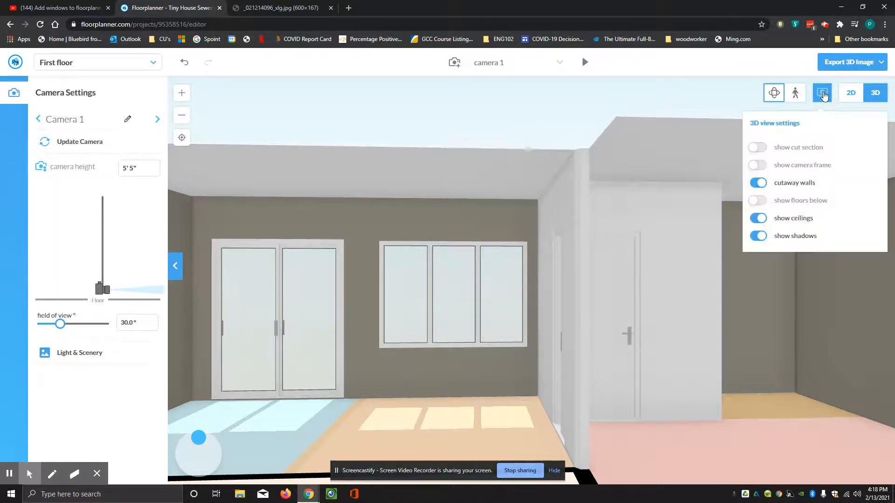
{"action": "scroll", "coordinate": [662, 102], "scroll_direction": "down", "scroll_amount": 2}
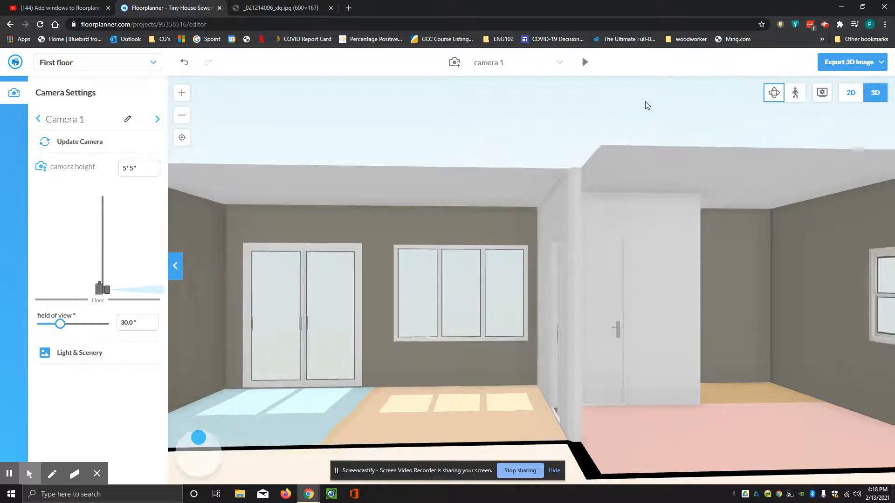
{"action": "left_click", "coordinate": [850, 93]}
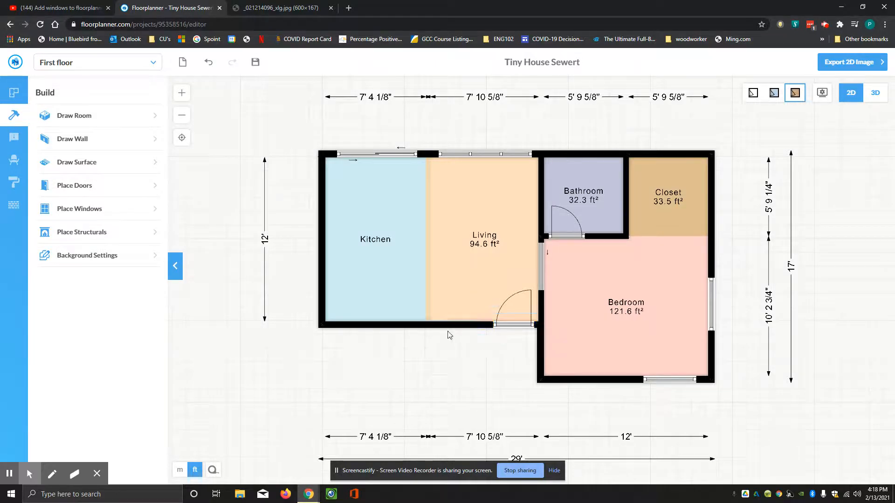
Place two double hung windows on the lower exterior wall, one in the kitchen and one in the living room beside the entry door
{"action": "left_click", "coordinate": [73, 212]}
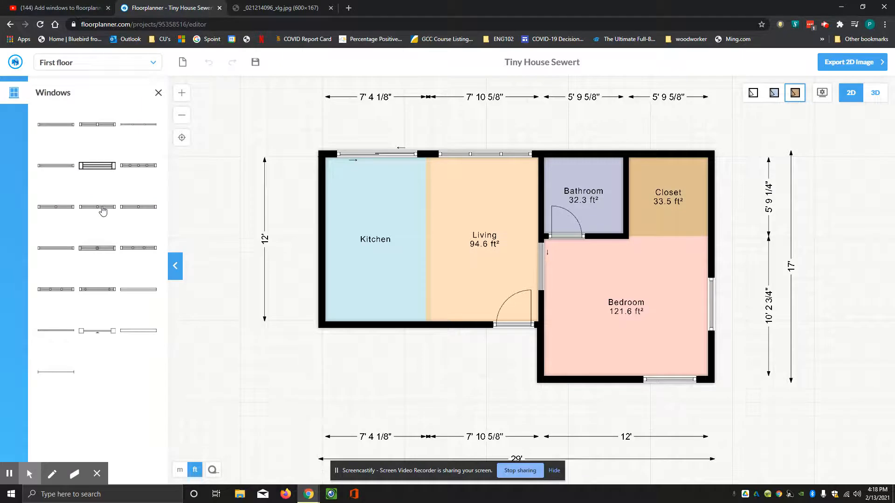
{"action": "left_click", "coordinate": [56, 165]}
{"action": "left_click_drag", "start_coordinate": [56, 165], "coordinate": [378, 330]}
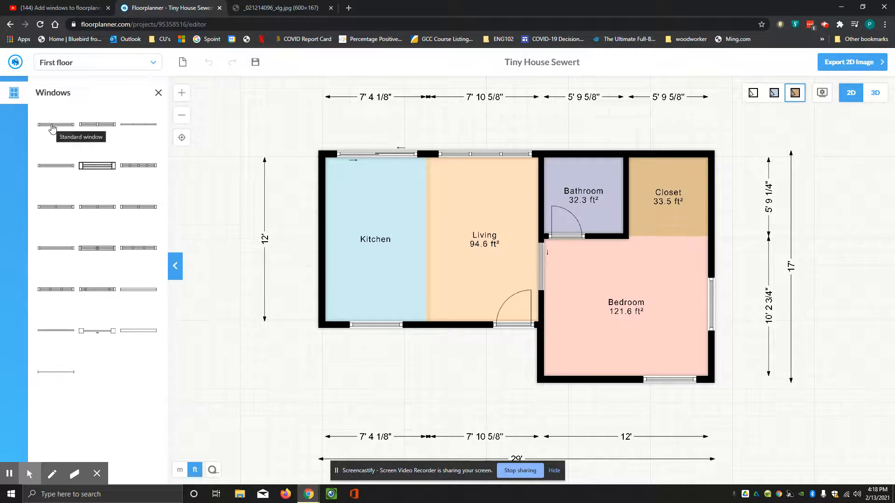
{"action": "left_click", "coordinate": [55, 167]}
{"action": "left_click_drag", "start_coordinate": [54, 167], "coordinate": [458, 328]}
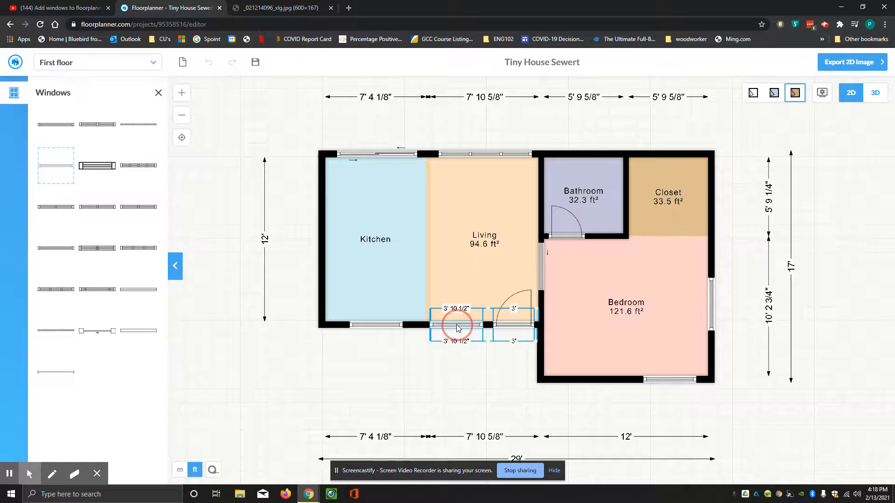
{"action": "left_click_drag", "start_coordinate": [457, 328], "coordinate": [458, 329]}
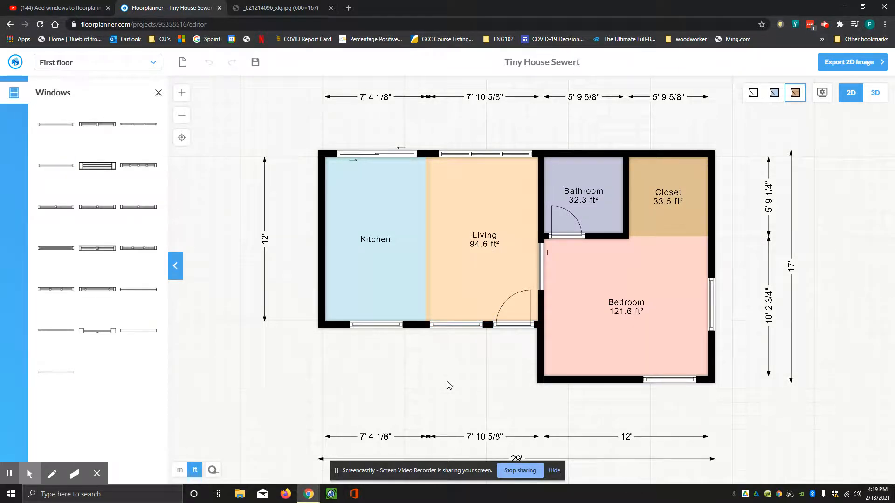
Set the width of the kitchen's and living room's lower-wall windows to 48 inches each and check them in 3D
{"action": "left_click", "coordinate": [386, 325]}
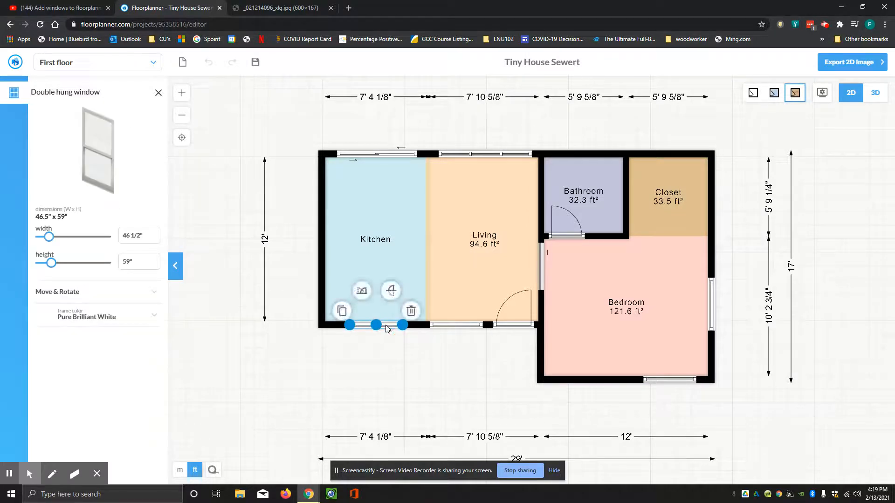
{"action": "left_click", "coordinate": [148, 234]}
{"action": "left_click_drag", "start_coordinate": [147, 234], "coordinate": [112, 239]}
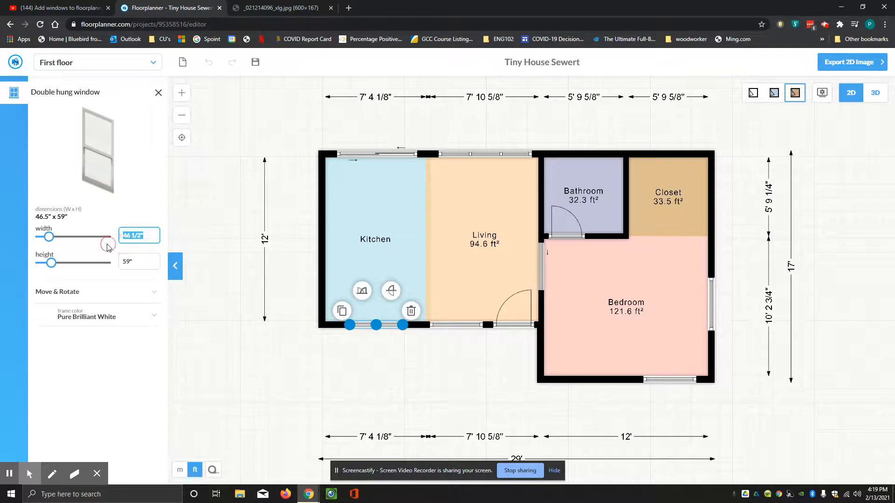
{"action": "type", "text": "48"}
{"action": "left_click", "coordinate": [455, 319]}
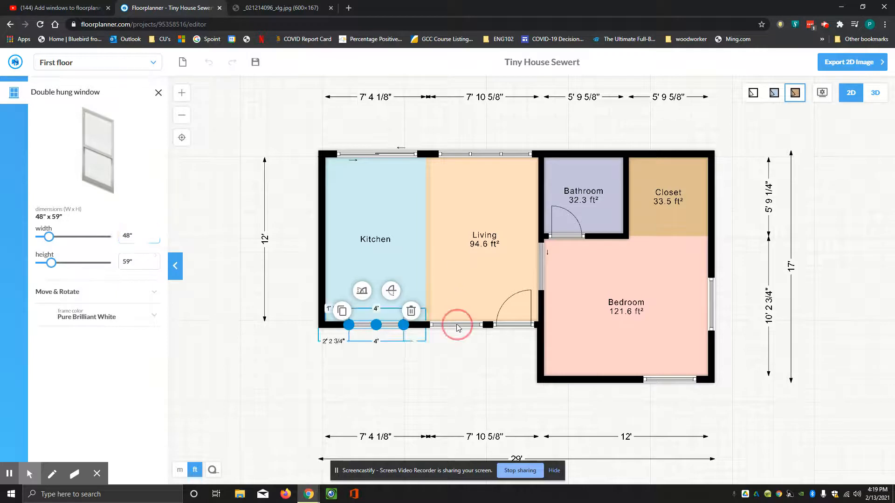
{"action": "left_click", "coordinate": [456, 324]}
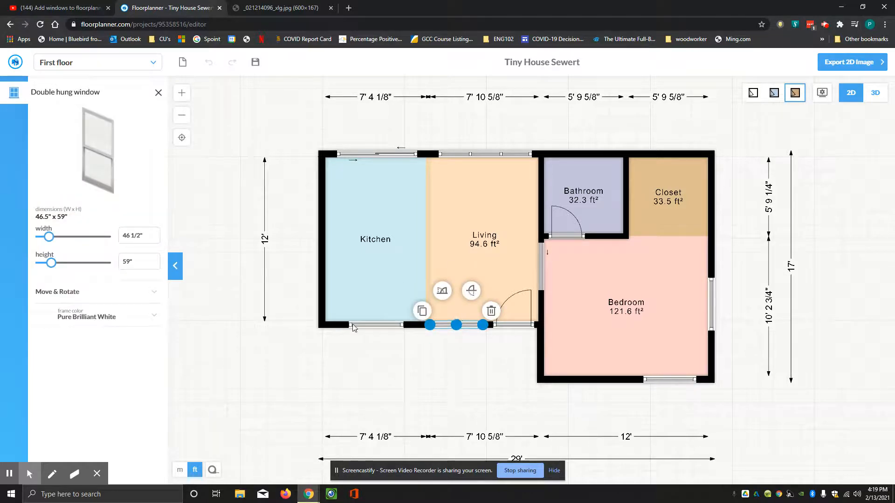
{"action": "left_click_drag", "start_coordinate": [147, 235], "coordinate": [100, 246]}
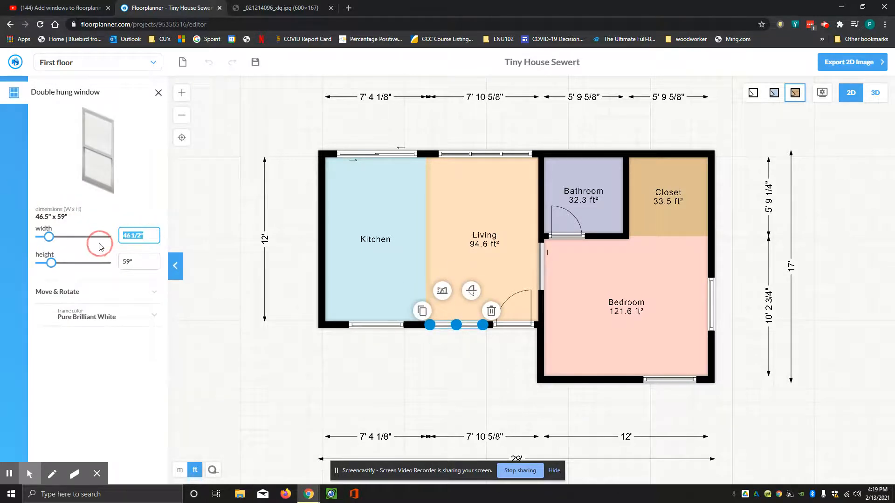
{"action": "type", "text": "48"}
{"action": "left_click", "coordinate": [237, 303]}
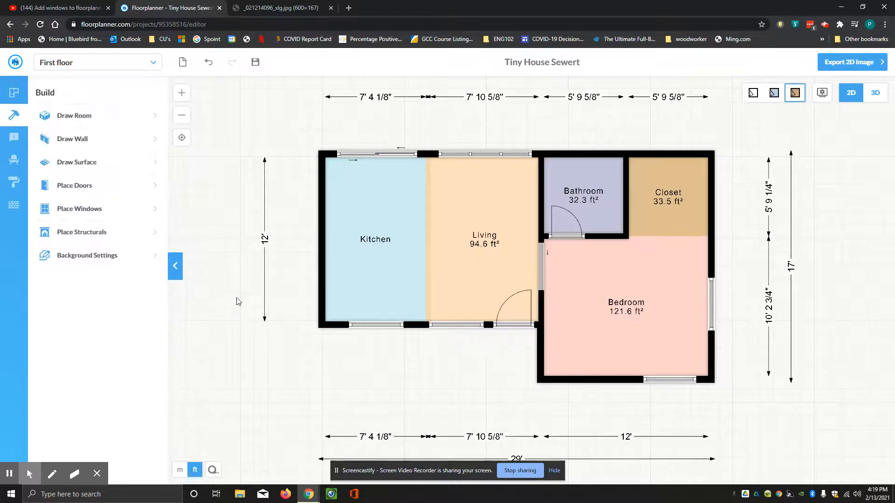
{"action": "left_click", "coordinate": [874, 94]}
{"action": "left_click_drag", "start_coordinate": [629, 316], "coordinate": [634, 258]}
{"action": "left_click", "coordinate": [851, 93]}
Check the over-counter window's height in the reference image and place a double hung window on the kitchen's end wall
{"action": "left_click", "coordinate": [277, 9]}
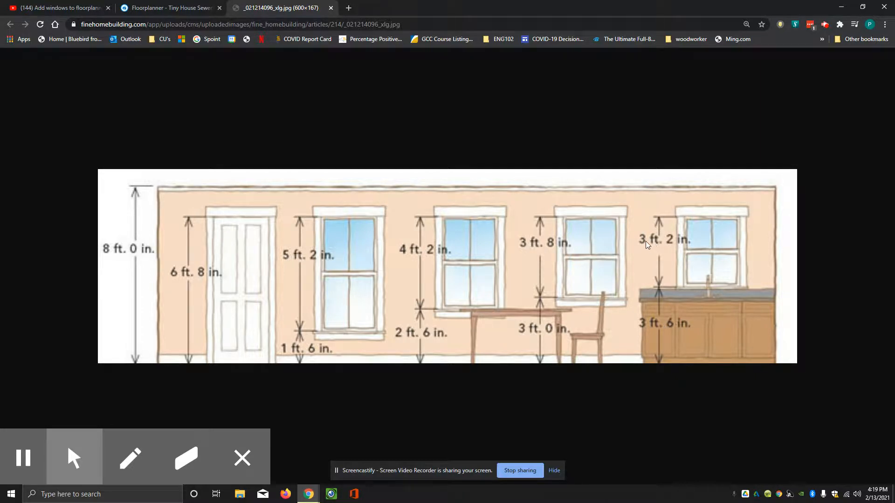
{"action": "left_click", "coordinate": [166, 14]}
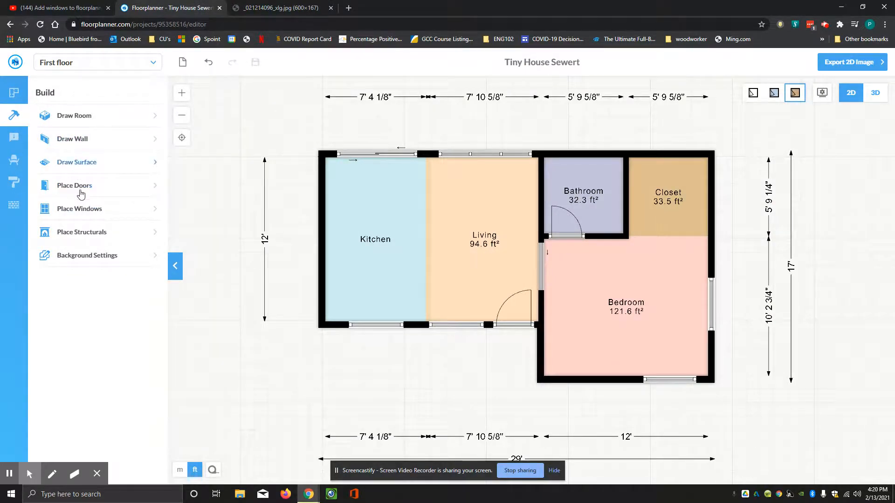
{"action": "left_click", "coordinate": [75, 210]}
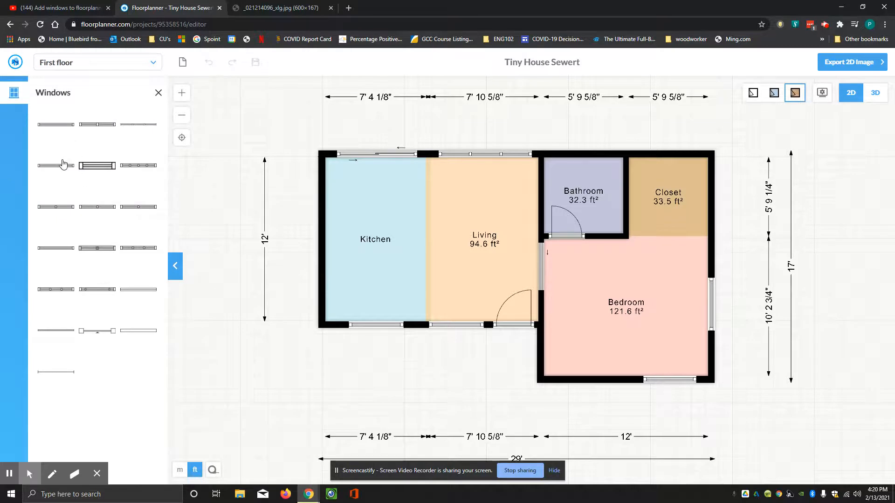
{"action": "left_click", "coordinate": [59, 166]}
{"action": "left_click_drag", "start_coordinate": [59, 167], "coordinate": [327, 241]}
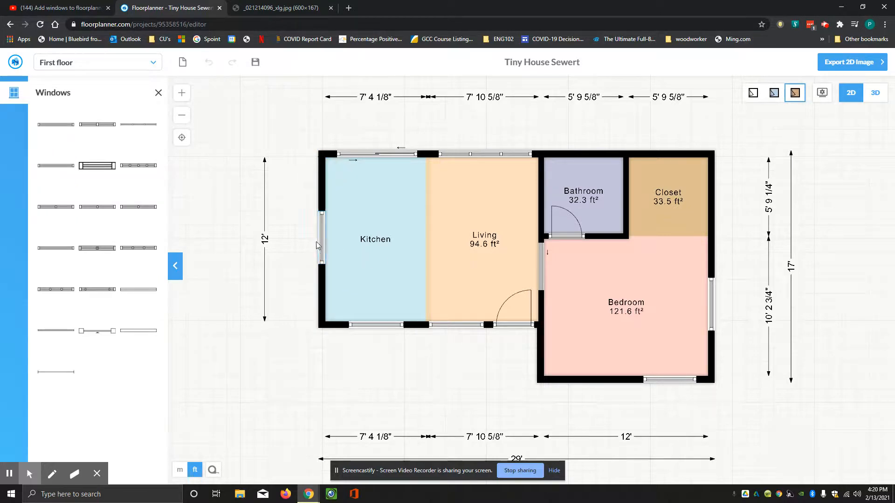
Set the kitchen end-wall window's width to 36 inches and its height to 38 inches
{"action": "left_click", "coordinate": [325, 252]}
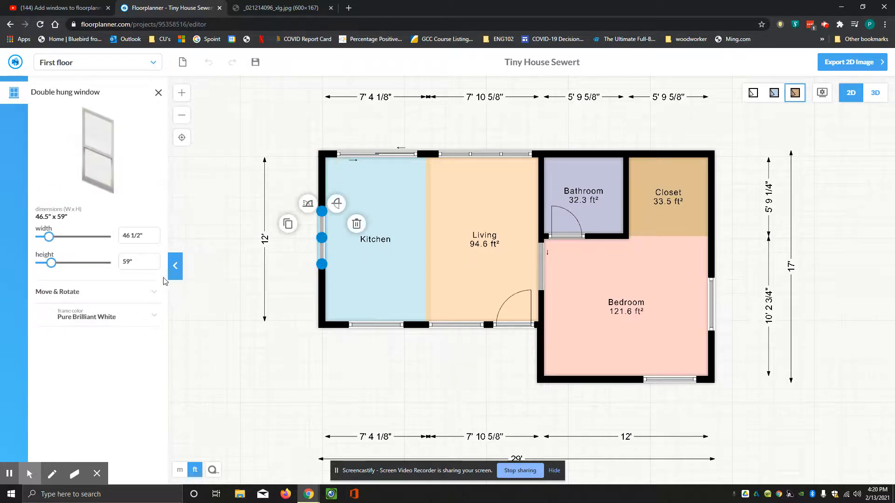
{"action": "left_click", "coordinate": [146, 235]}
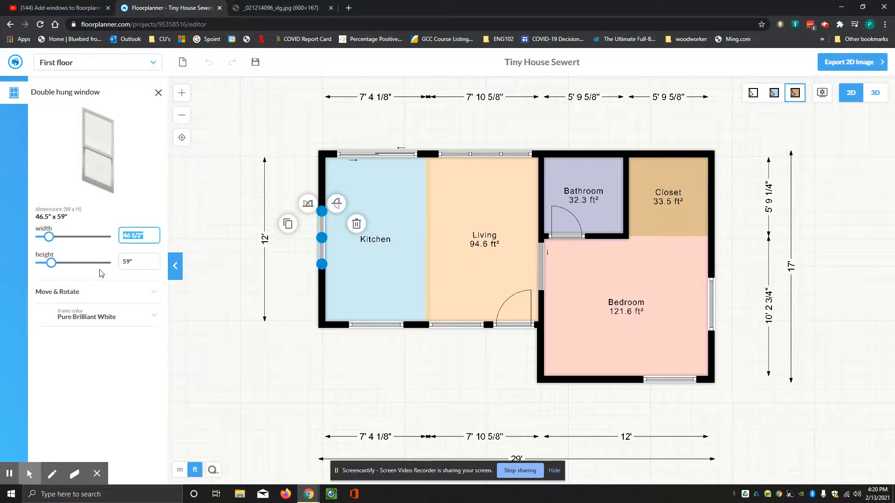
{"action": "type", "text": "36"}
{"action": "left_click", "coordinate": [132, 261]}
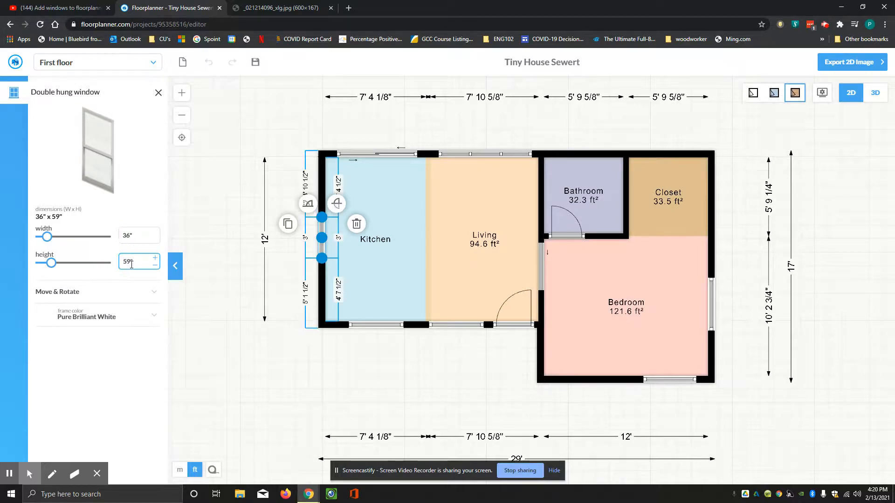
{"action": "left_click_drag", "start_coordinate": [134, 262], "coordinate": [107, 274]}
{"action": "type", "text": "38\""}
Check the over-counter sill height in the reference image and set the kitchen end-wall window's raise from floor to 42
{"action": "left_click", "coordinate": [45, 294]}
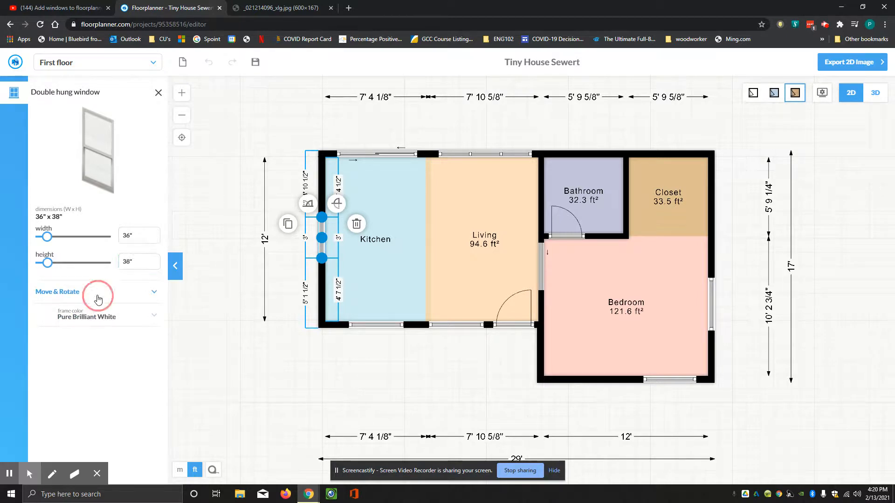
{"action": "left_click", "coordinate": [313, 10]}
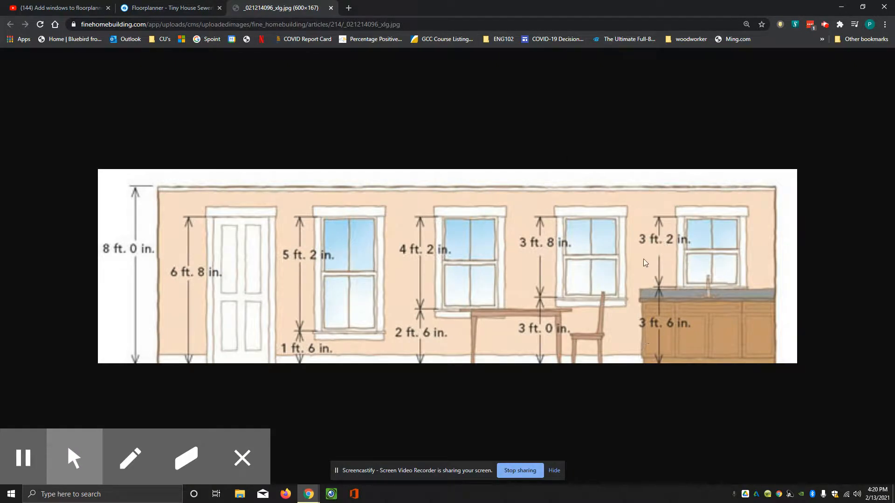
{"action": "left_click", "coordinate": [170, 8]}
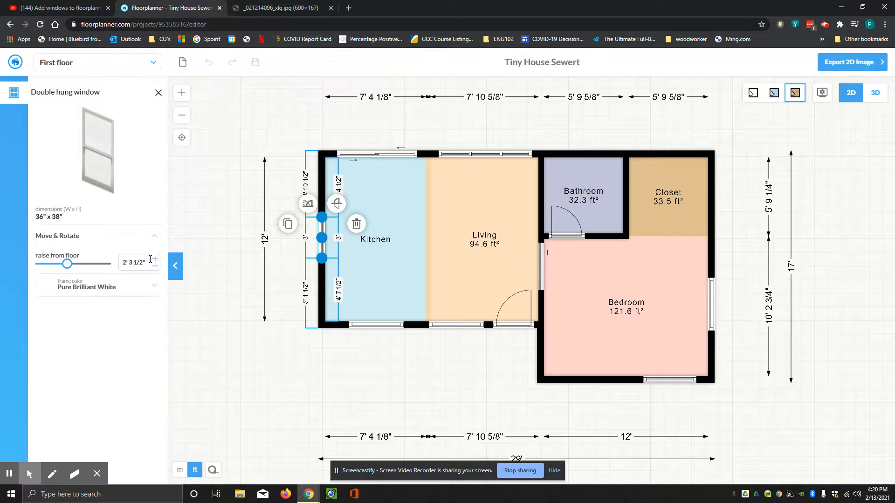
{"action": "left_click", "coordinate": [152, 263]}
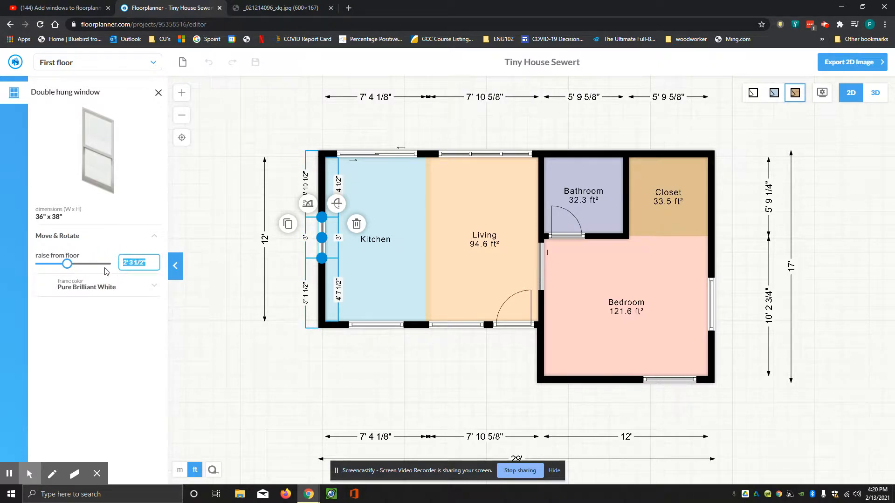
{"action": "type", "text": "42"}
{"action": "left_click", "coordinate": [205, 319]}
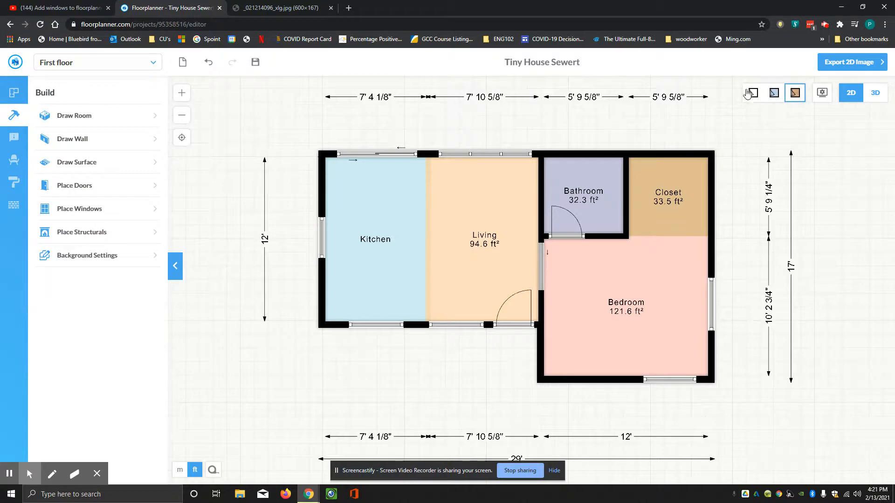
Inspect the kitchen end-wall window in 3D and return to the 2D floor plan
{"action": "left_click", "coordinate": [875, 92]}
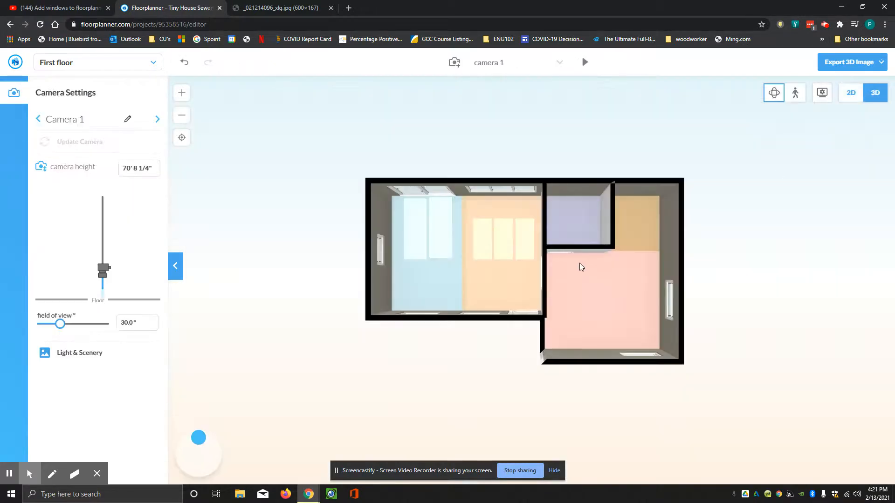
{"action": "left_click_drag", "start_coordinate": [499, 281], "coordinate": [695, 187]}
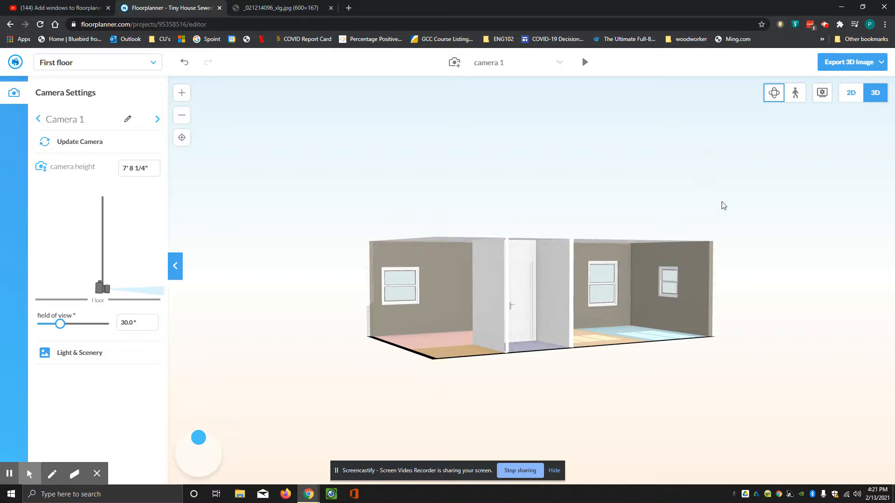
{"action": "left_click", "coordinate": [850, 93]}
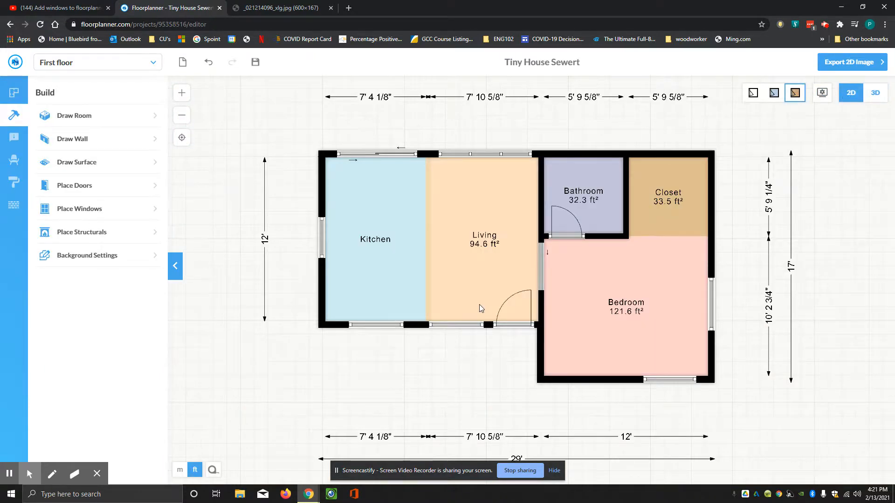
Duplicate the kitchen end-wall window, place the copy on the bathroom's exterior wall and select it
{"action": "left_click", "coordinate": [326, 240]}
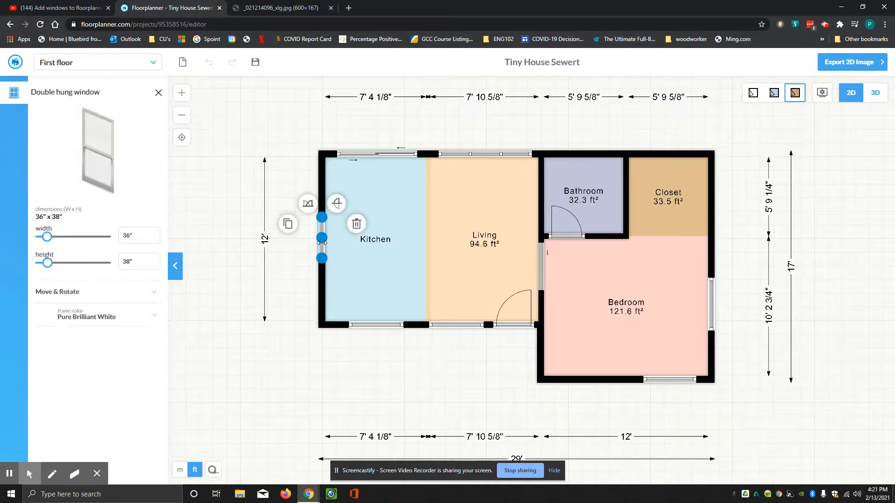
{"action": "left_click", "coordinate": [287, 224]}
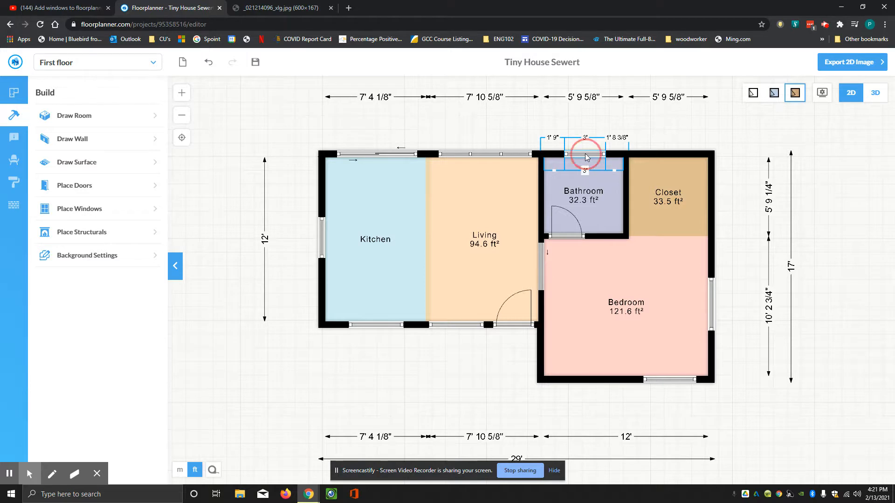
{"action": "left_click", "coordinate": [586, 157]}
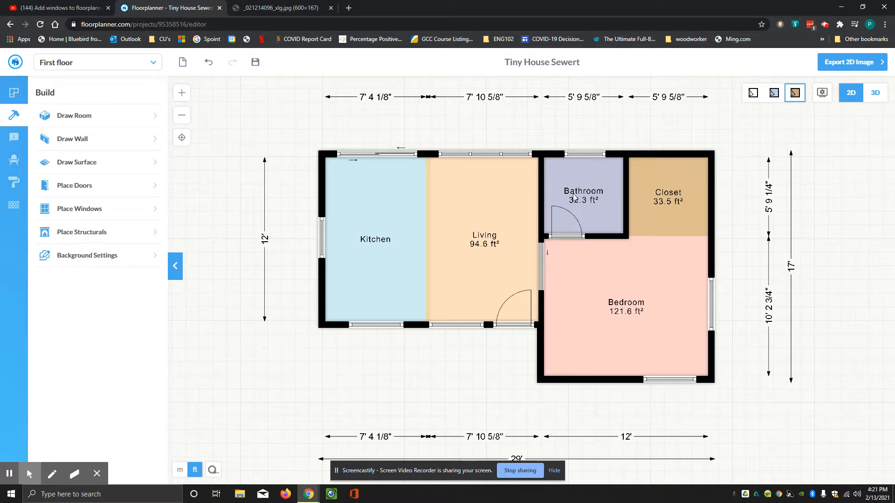
{"action": "left_click", "coordinate": [586, 155]}
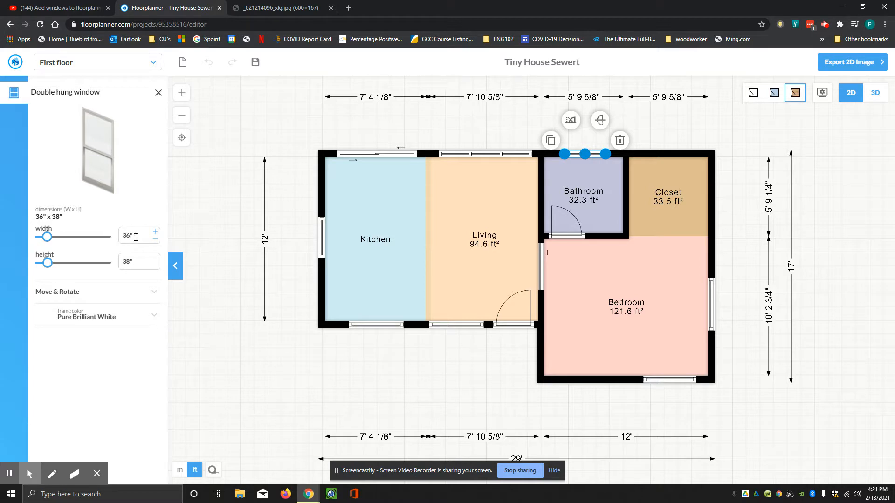
{"action": "double_click", "coordinate": [122, 237]}
{"action": "type", "text": "24"}
{"action": "key", "text": "Return"}
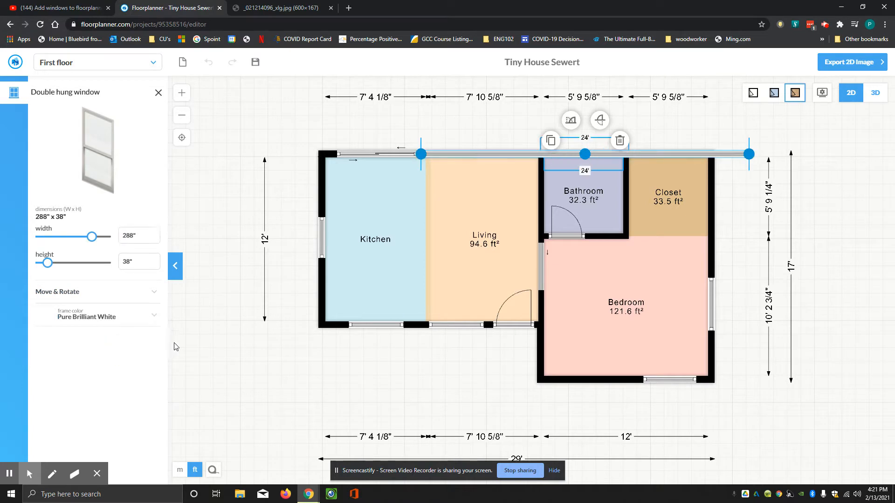
Set the bathroom window's width to 24 inches and deselect it
{"action": "double_click", "coordinate": [131, 236]}
{"action": "type", "text": "24"}
{"action": "key", "text": "Return"}
{"action": "left_click", "coordinate": [135, 312]}
{"action": "left_click", "coordinate": [128, 366]}
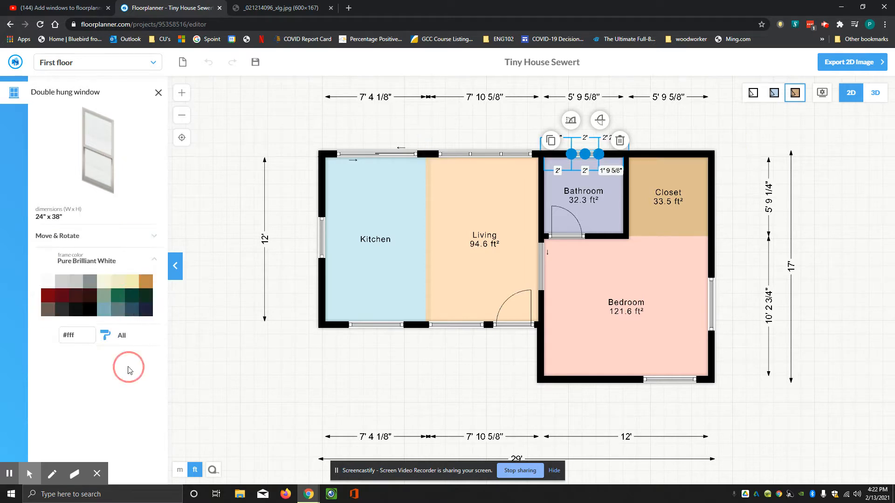
{"action": "left_click", "coordinate": [144, 176]}
{"action": "left_click", "coordinate": [227, 165]}
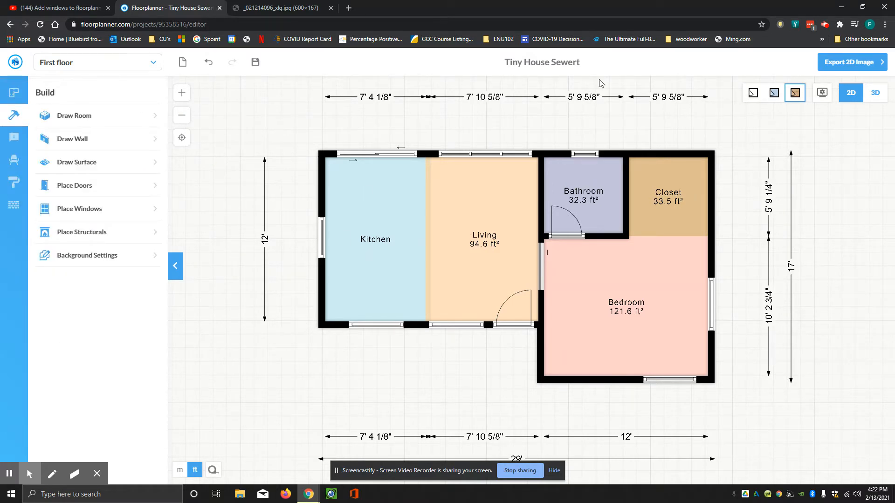
Inspect the bathroom window in 3D and compare the plan with the reference image of standard window heights
{"action": "left_click", "coordinate": [875, 93]}
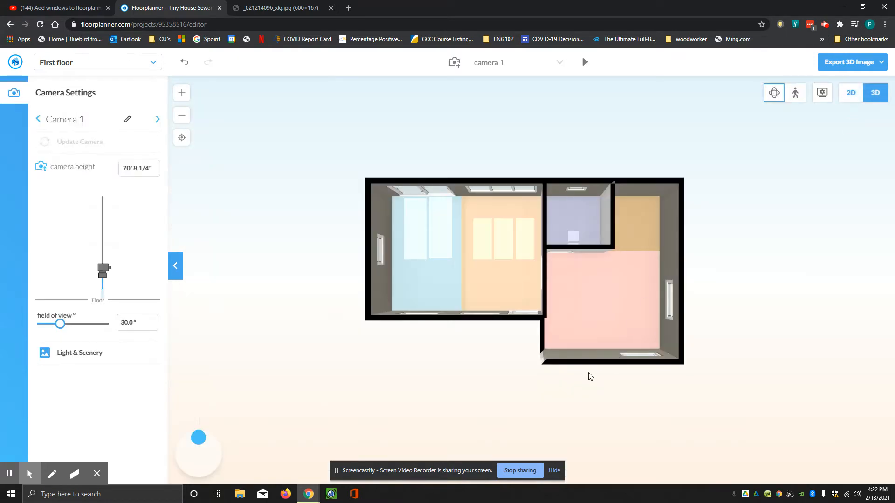
{"action": "left_click_drag", "start_coordinate": [589, 359], "coordinate": [582, 298]}
{"action": "left_click_drag", "start_coordinate": [587, 266], "coordinate": [585, 275]}
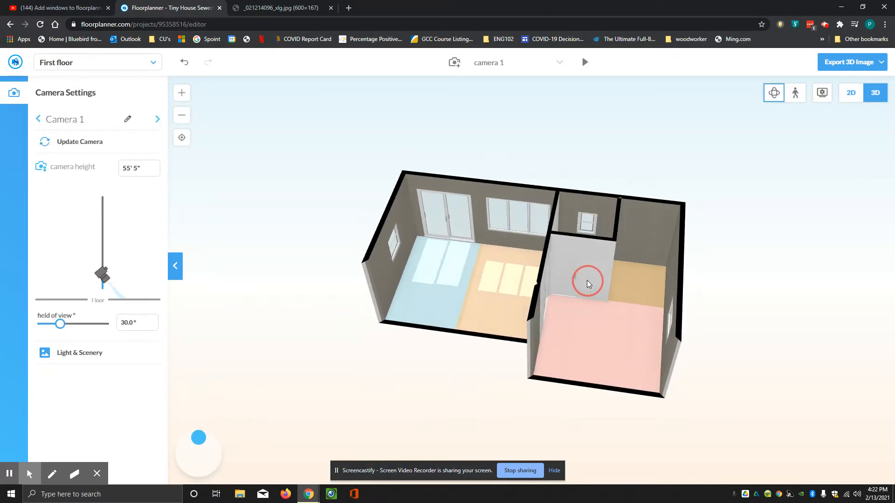
{"action": "scroll", "coordinate": [593, 240], "scroll_direction": "up", "scroll_amount": 5}
{"action": "left_click", "coordinate": [619, 208]}
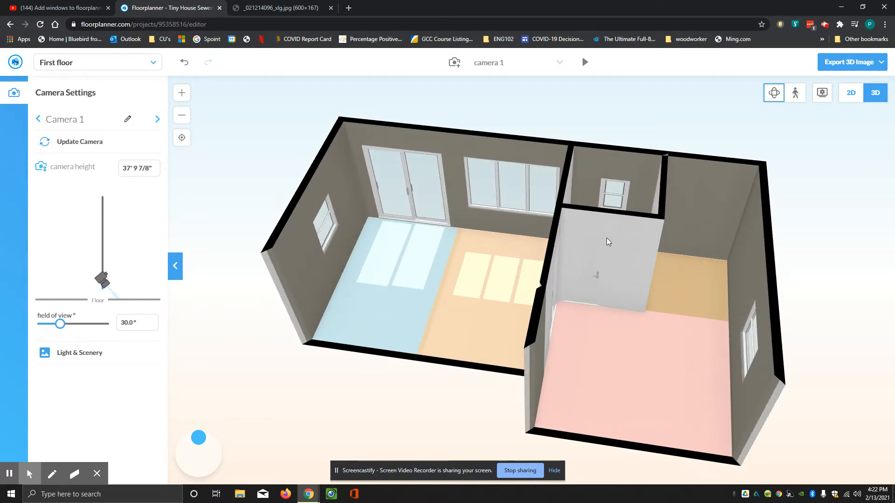
{"action": "scroll", "coordinate": [607, 240], "scroll_direction": "up", "scroll_amount": 5}
{"action": "left_click_drag", "start_coordinate": [678, 161], "coordinate": [704, 142]}
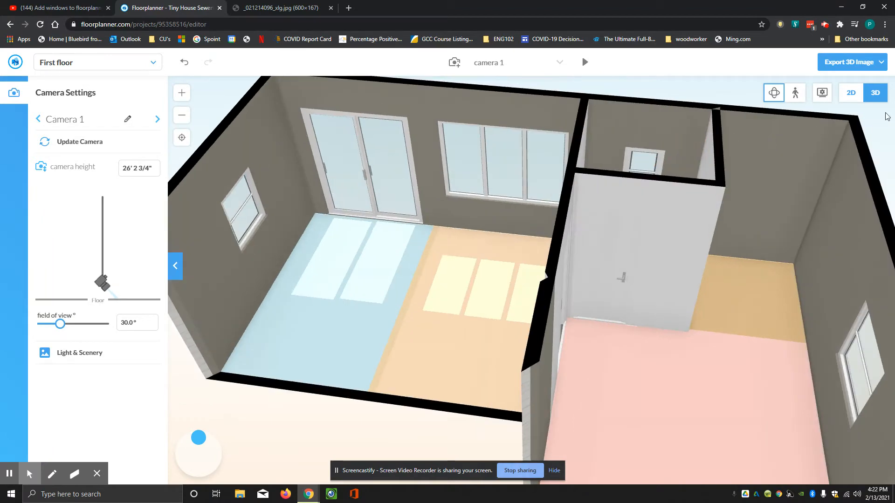
{"action": "left_click", "coordinate": [846, 96]}
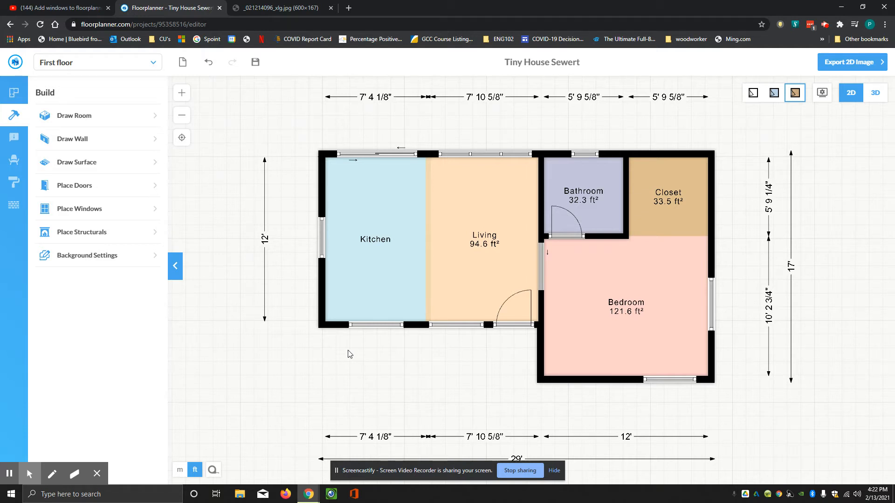
{"action": "left_click", "coordinate": [295, 10]}
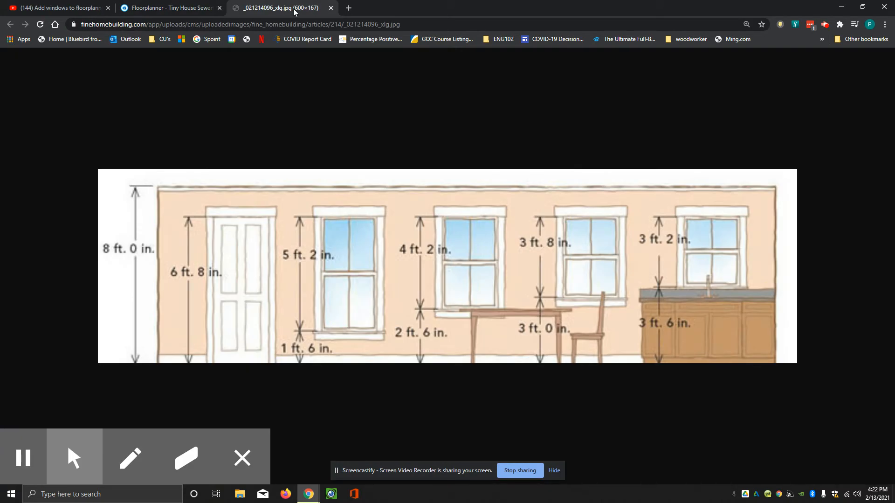